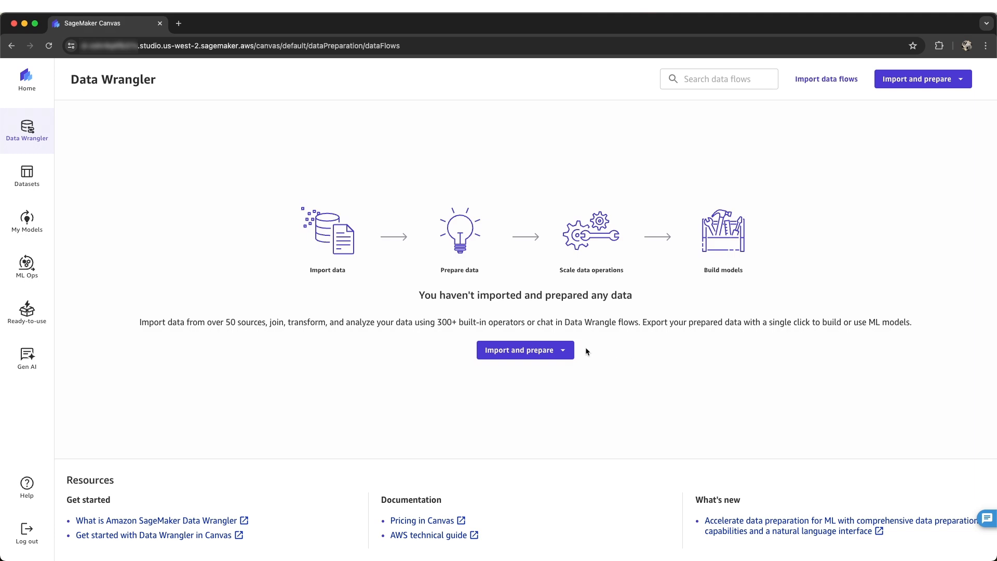
# - Start a tabular data import and choose Canvas Datasets as the data source
pyautogui.click(543, 352)
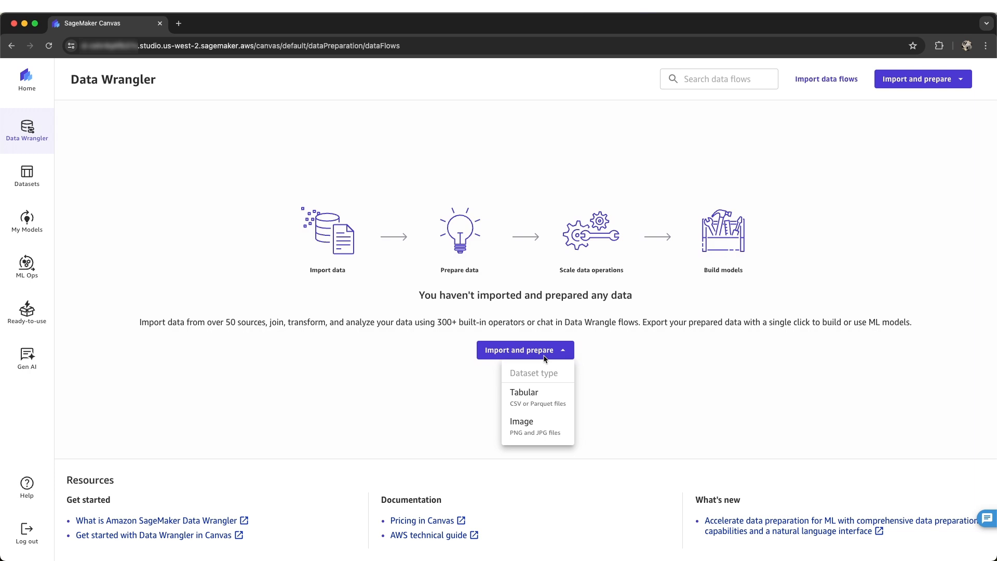
pyautogui.click(551, 393)
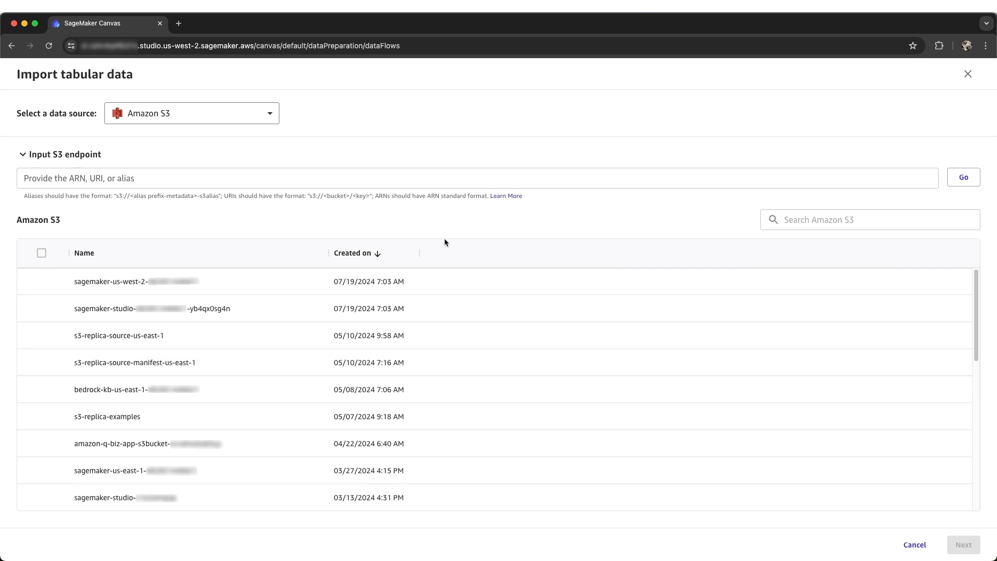
pyautogui.click(262, 119)
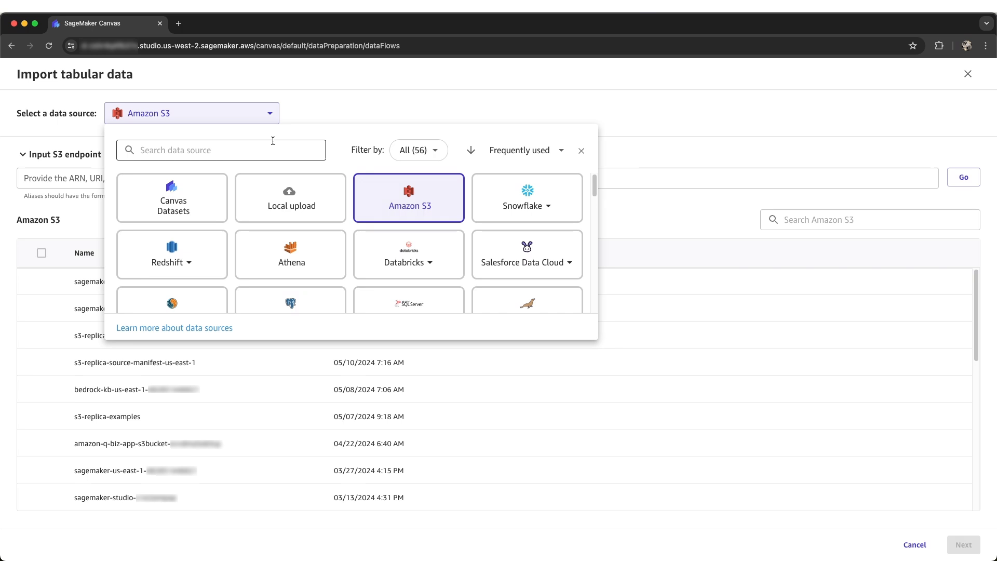
pyautogui.scroll(-5, 278, 201)
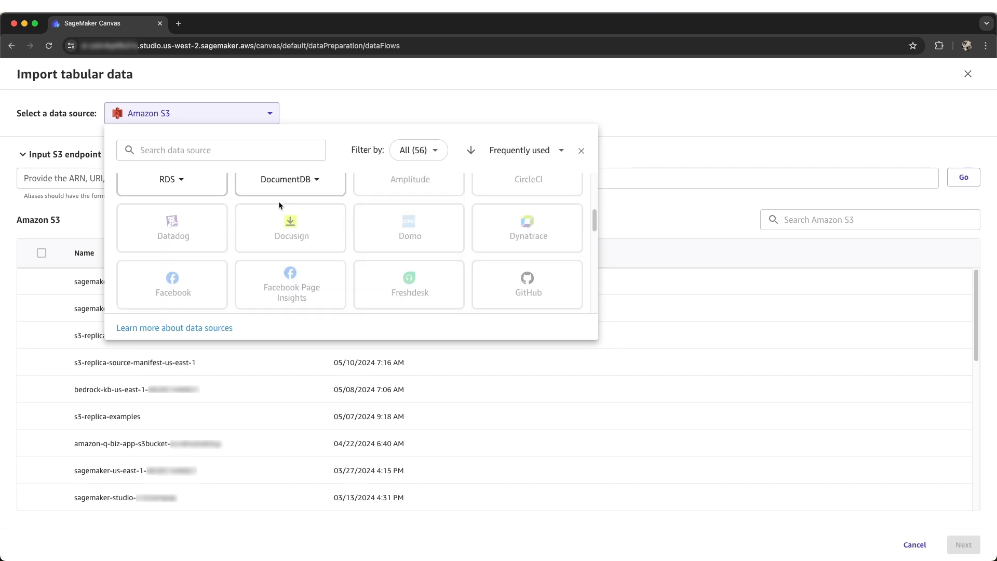
pyautogui.scroll(-1, 280, 205)
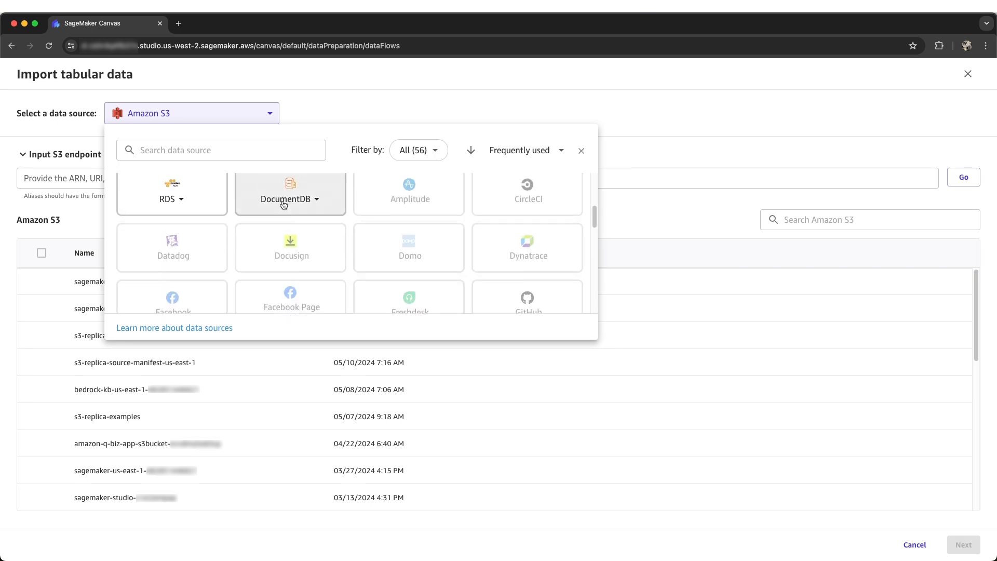
pyautogui.scroll(-2, 283, 206)
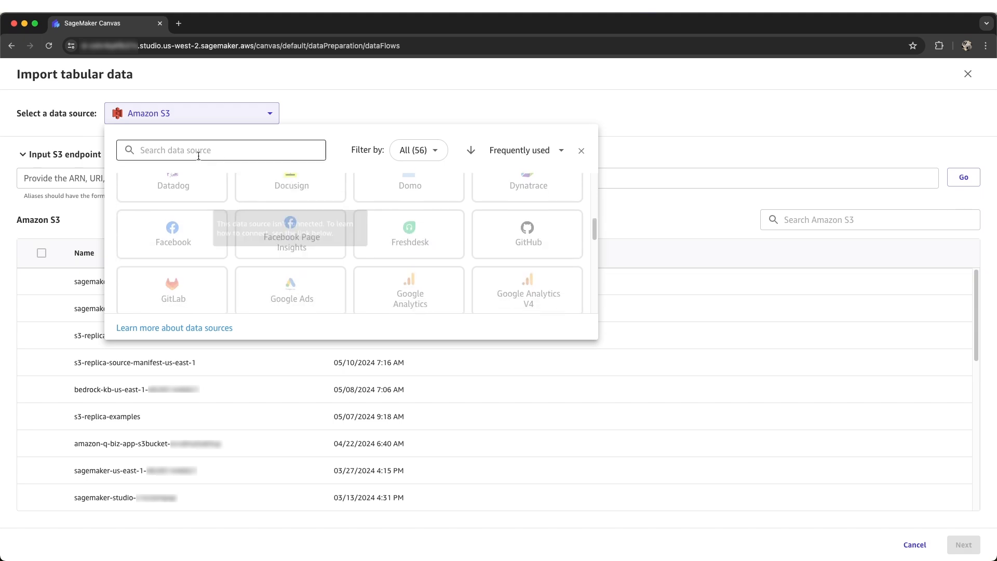
pyautogui.scroll(8, 161, 213)
pyautogui.click(193, 194)
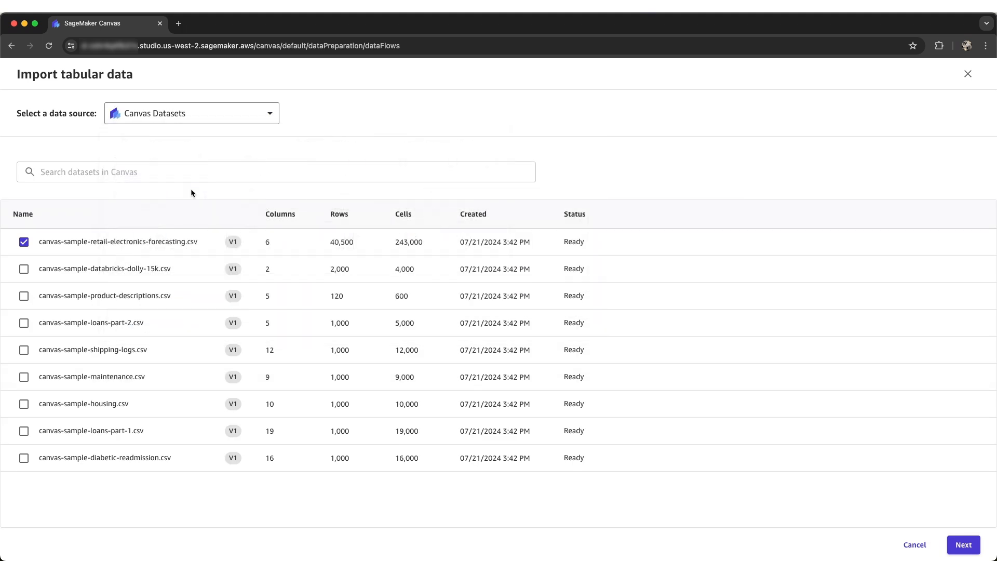
# - Search the datasets for "loan" and import only canvas-sample-loans-part-1.csv into a new data flow
pyautogui.click(178, 168)
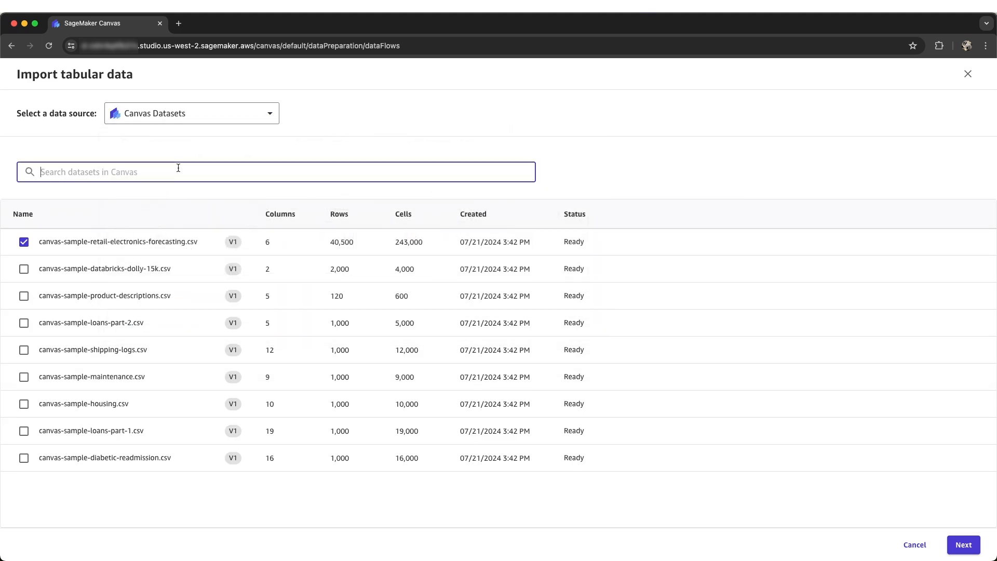
pyautogui.write('loan')
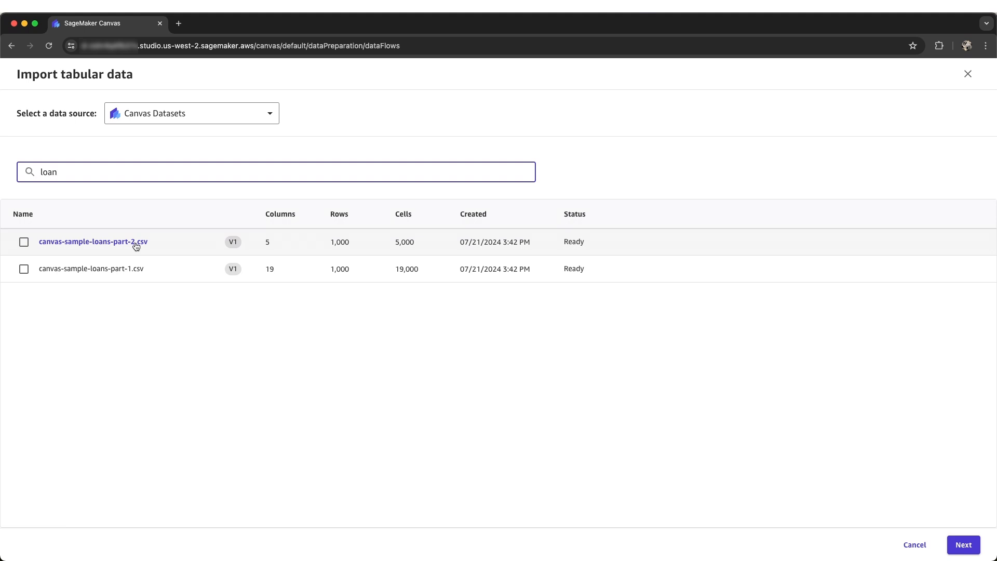
pyautogui.click(24, 269)
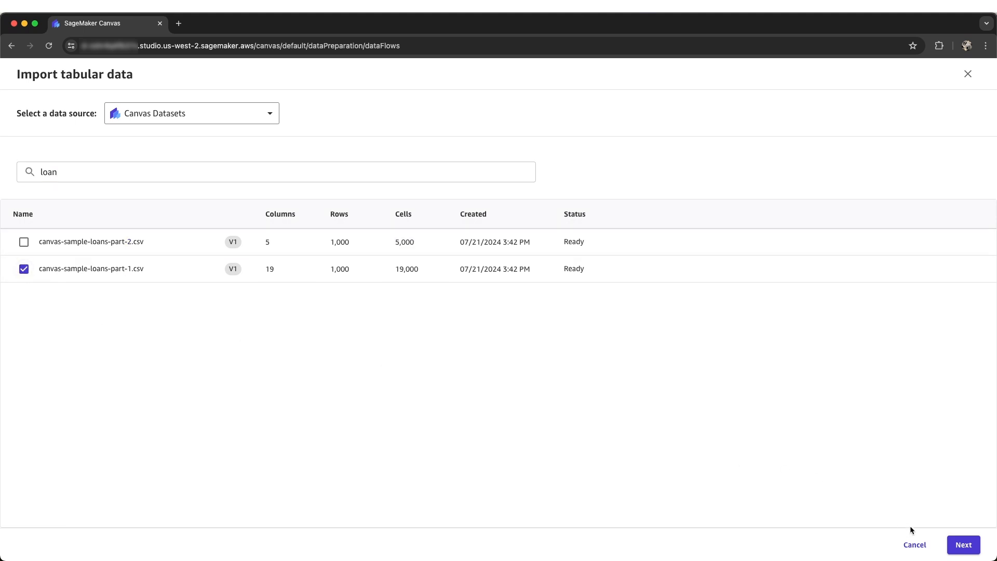
pyautogui.click(966, 547)
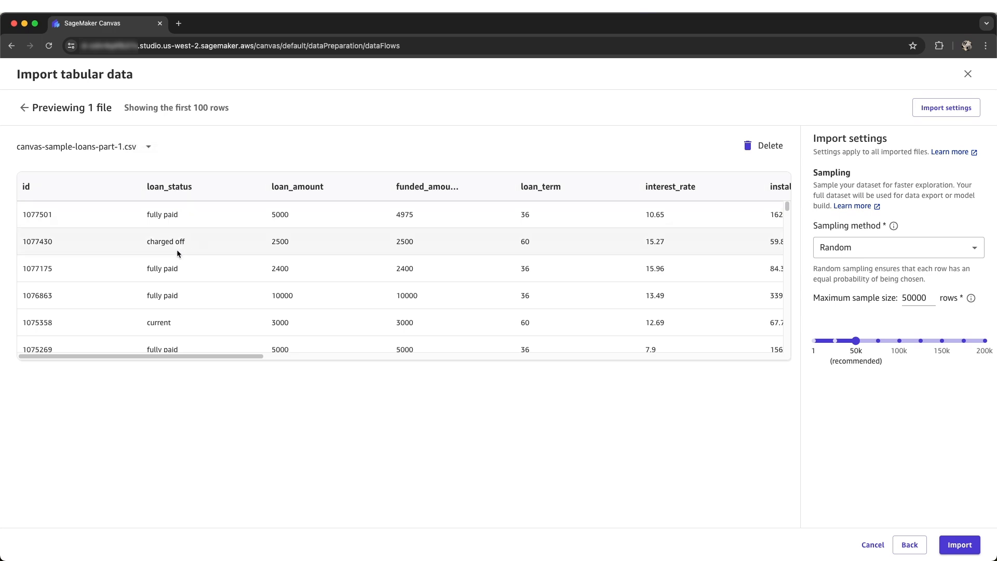
pyautogui.click(964, 551)
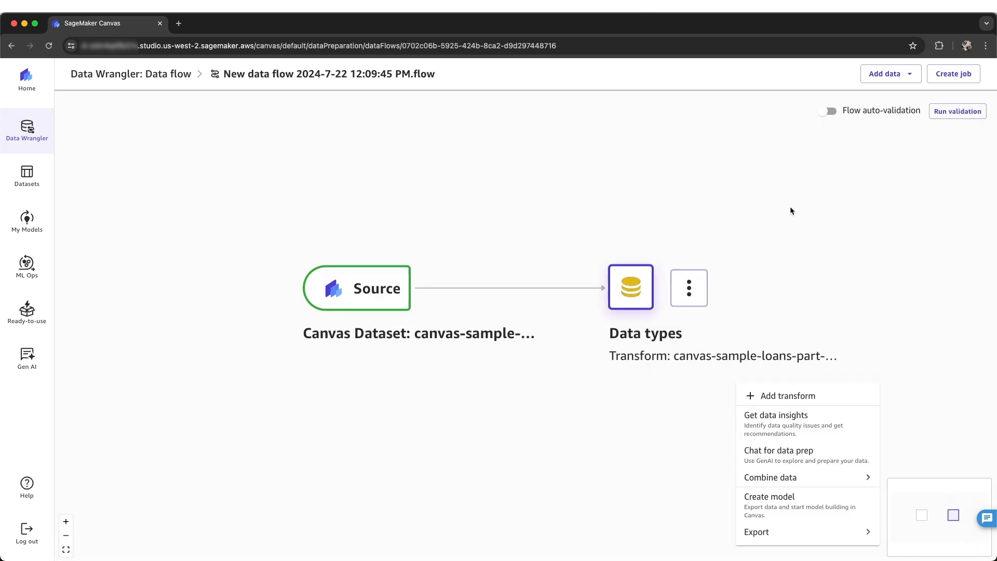
pyautogui.click(640, 388)
# - Add canvas-sample-loans-part-2.csv from Canvas Datasets to the data flow as a second tabular source
pyautogui.click(908, 76)
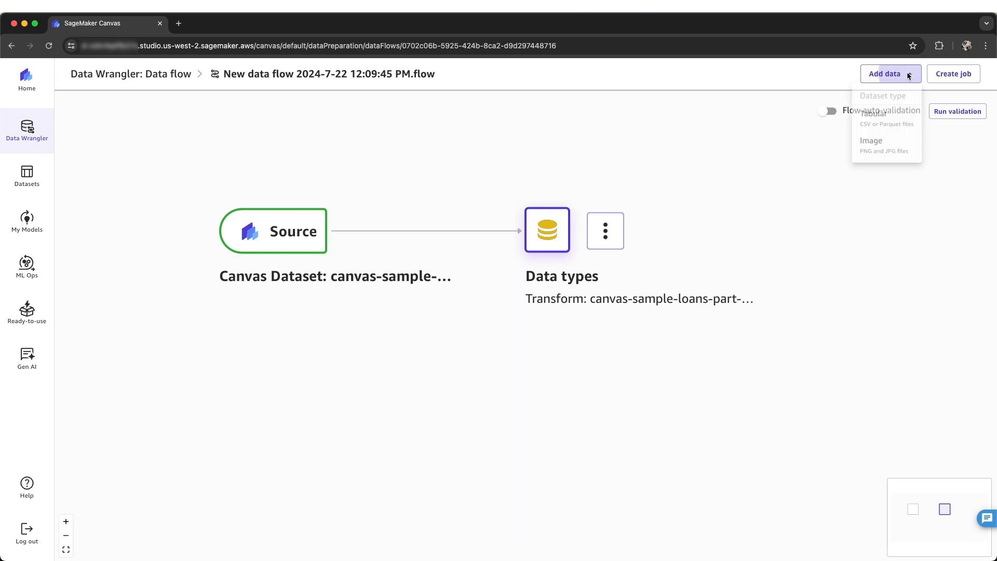
pyautogui.click(891, 117)
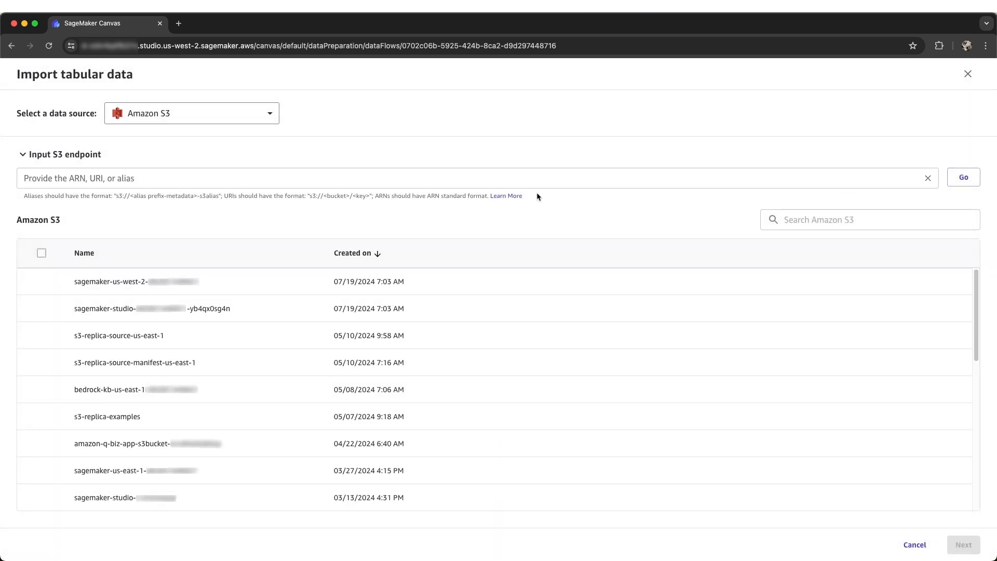
pyautogui.click(271, 114)
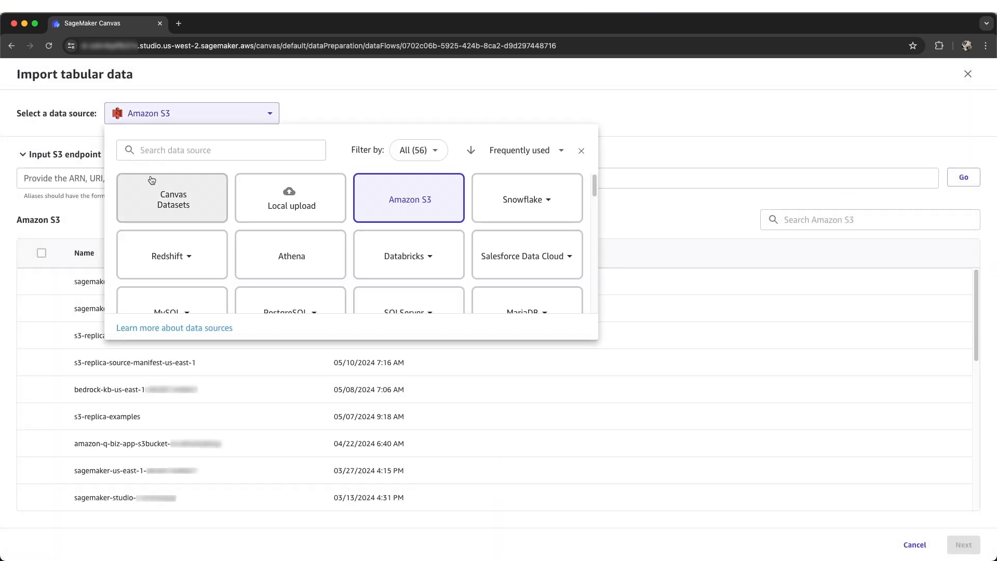
pyautogui.click(156, 192)
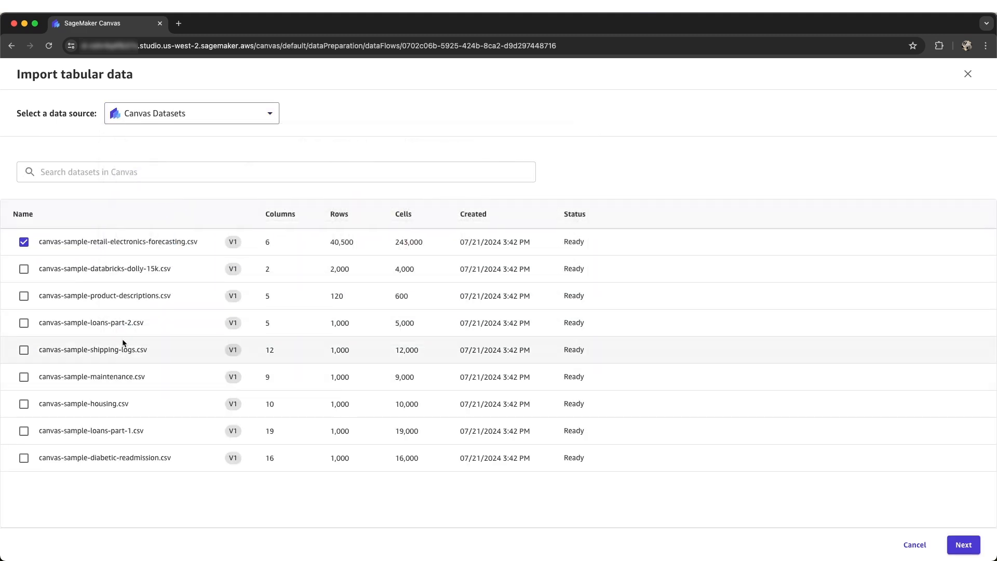
pyautogui.click(24, 323)
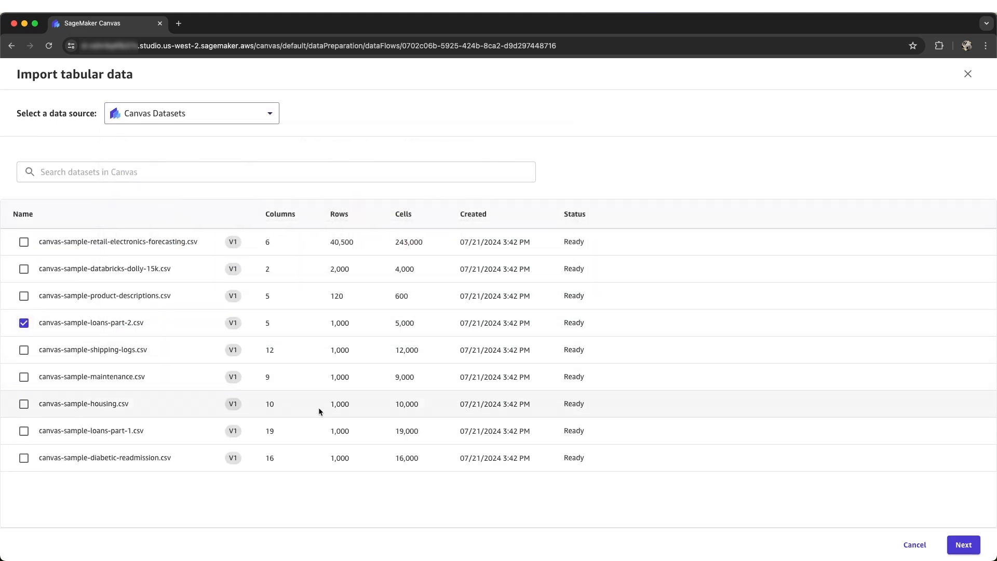
pyautogui.click(955, 545)
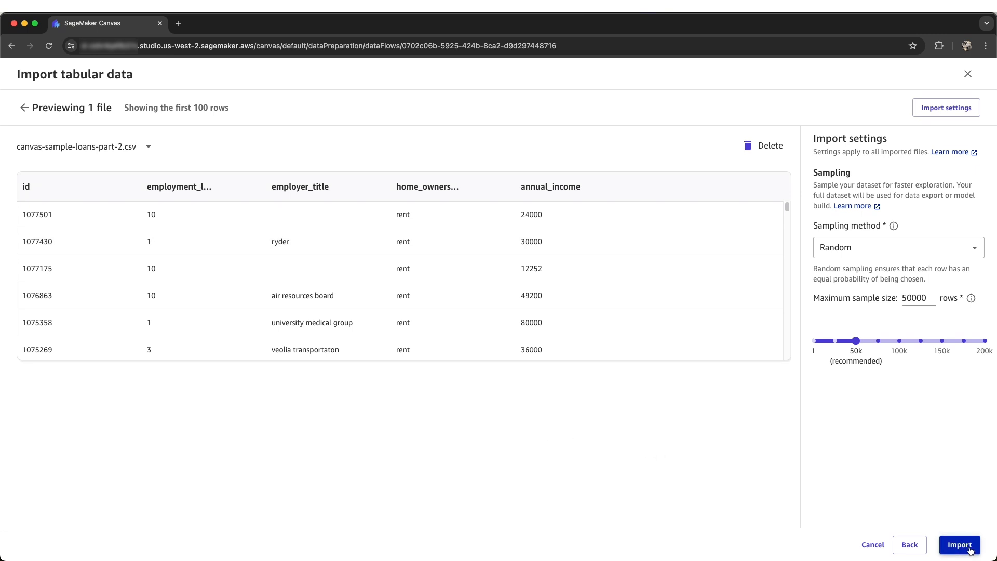
pyautogui.click(967, 547)
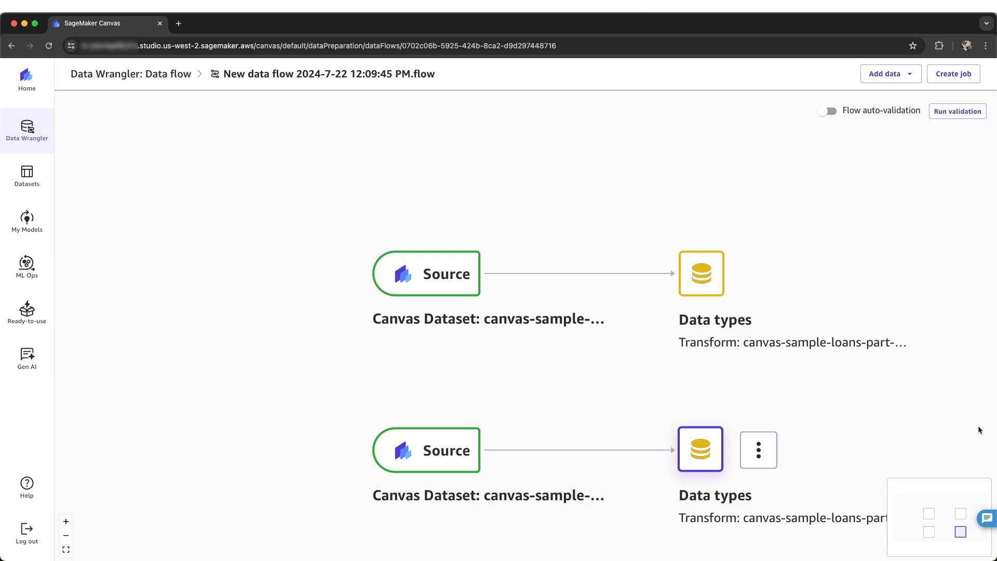
# - Add an inner join on id, with loans-part-1 as the left node and loans-part-2 as the right node
pyautogui.moveTo(978, 430); pyautogui.dragTo(735, 333)
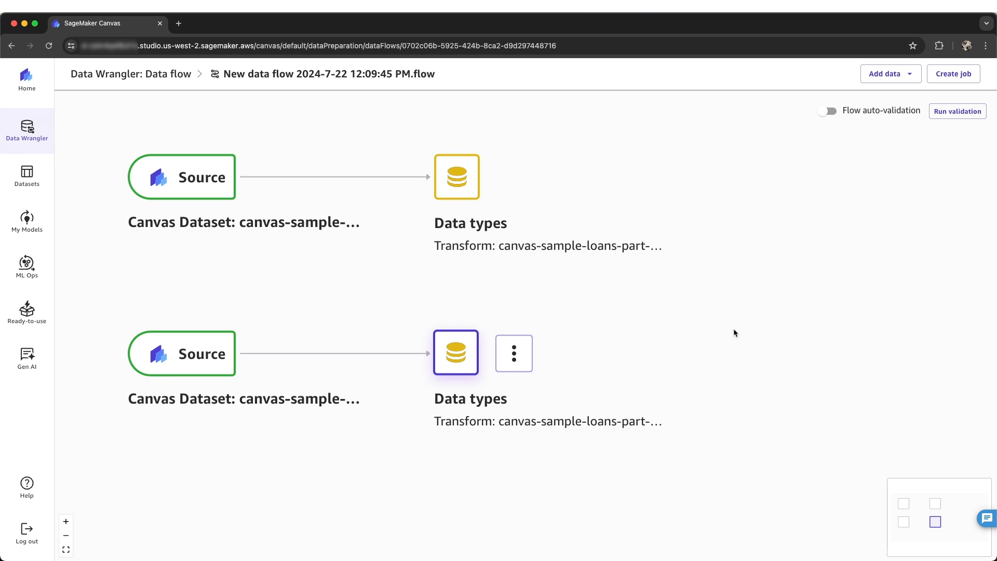
pyautogui.click(515, 179)
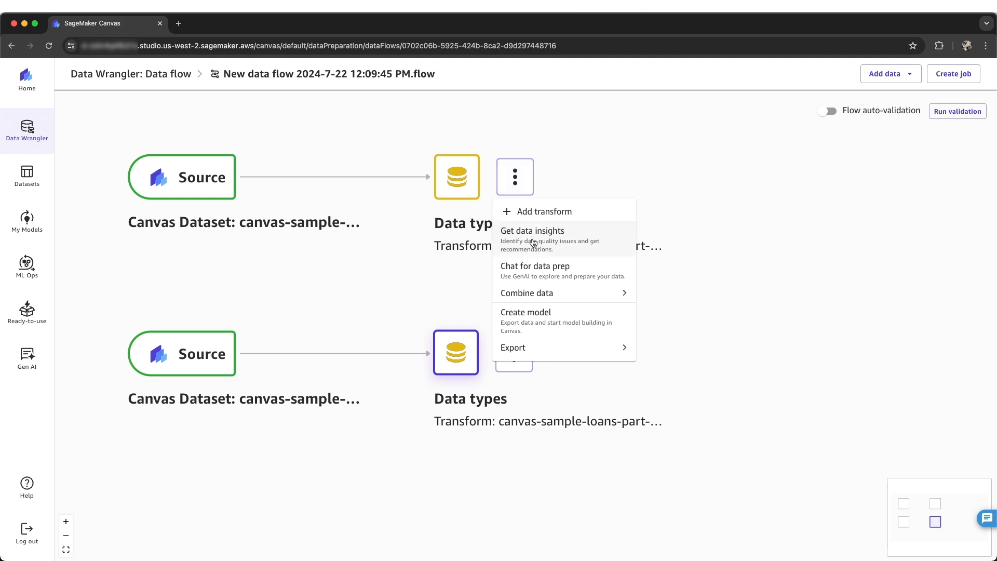
pyautogui.moveTo(593, 293)
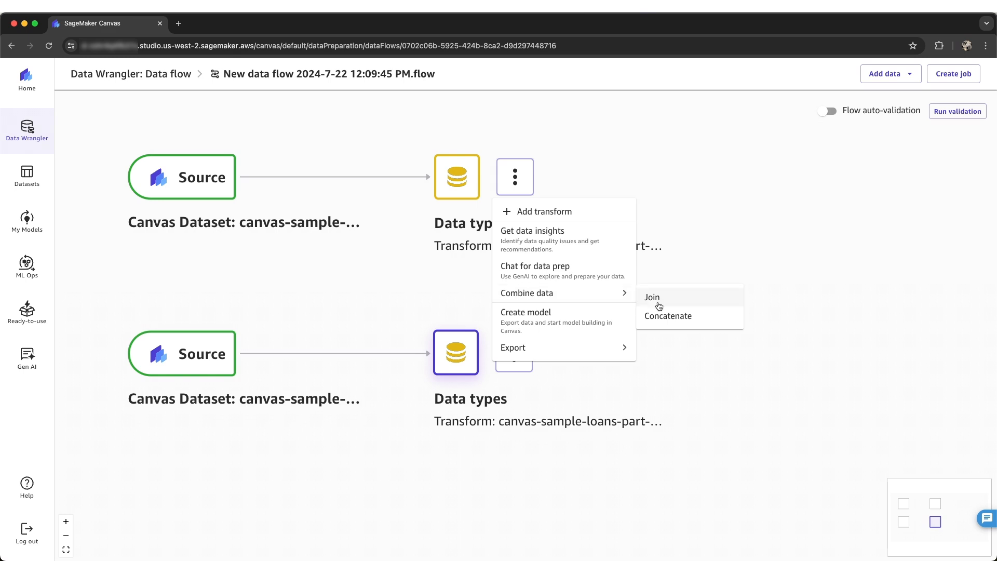
pyautogui.click(679, 306)
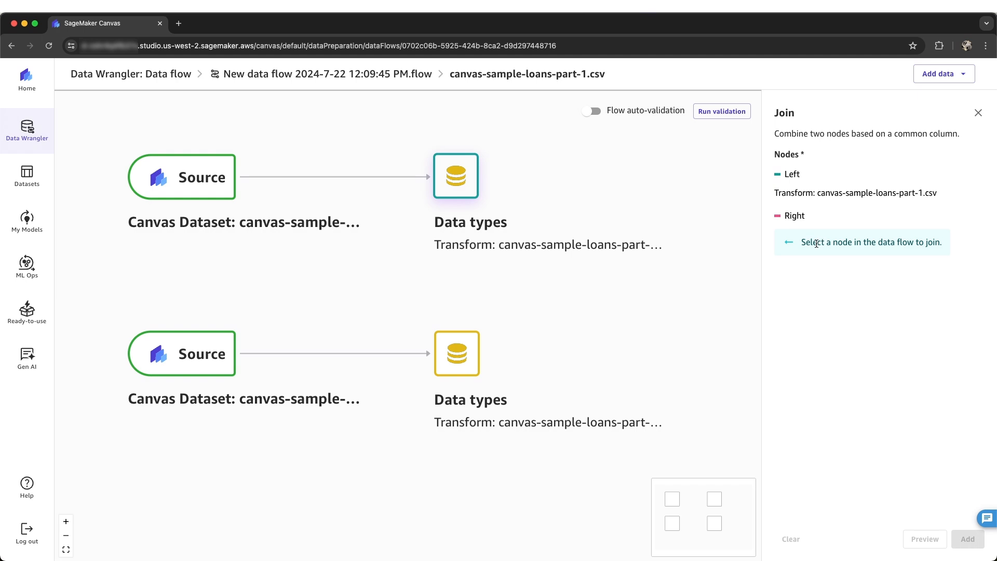
pyautogui.click(456, 353)
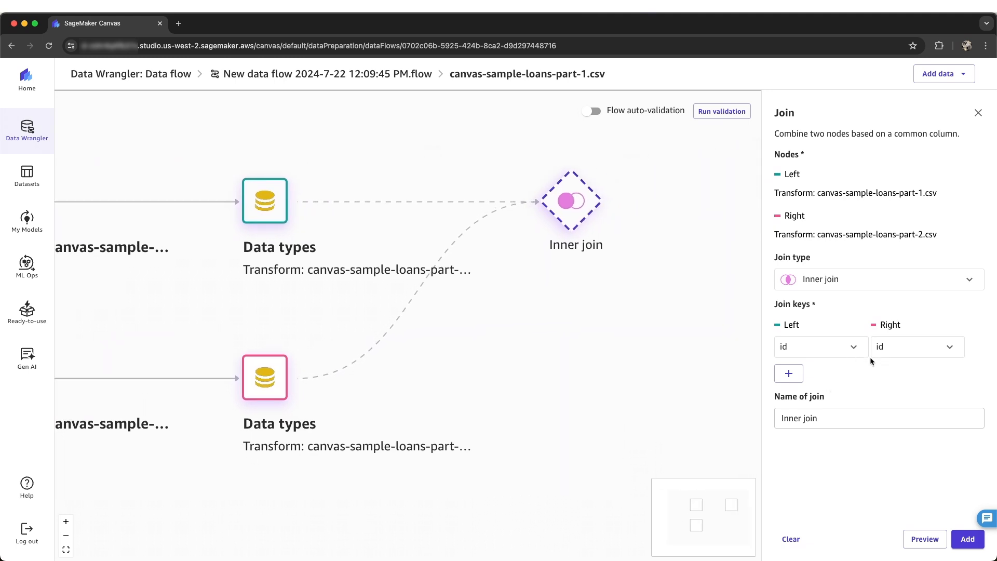
pyautogui.click(962, 543)
# - Create a Data Quality And Insights Report on the join, named "DQI report", for Classification with target column loan_status
pyautogui.moveTo(690, 401); pyautogui.dragTo(607, 415)
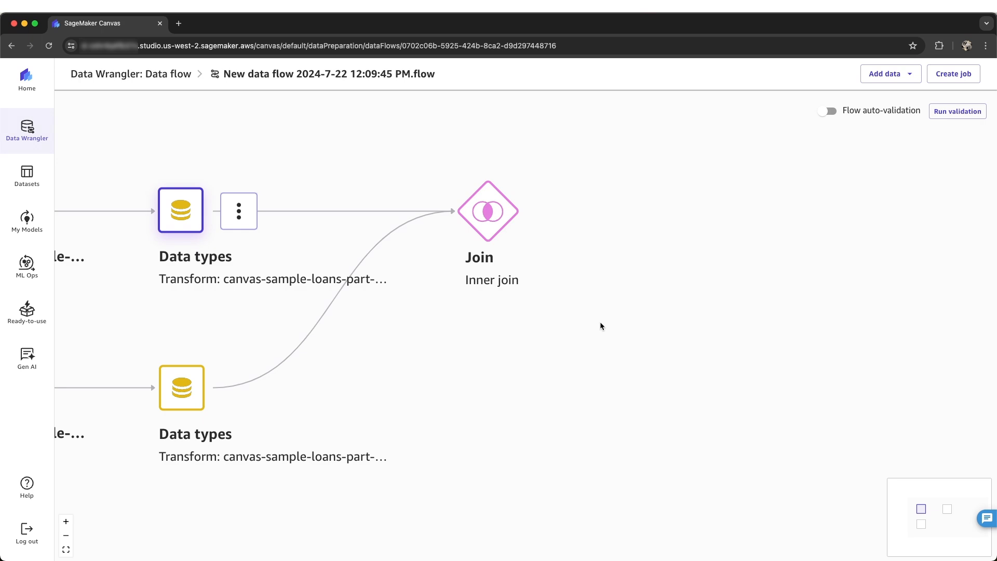
pyautogui.click(546, 211)
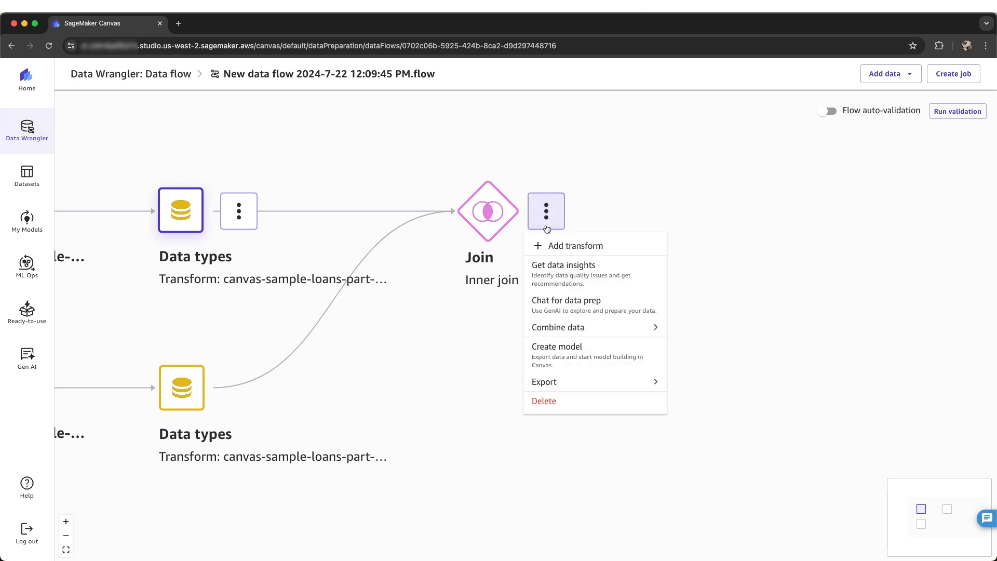
pyautogui.click(591, 279)
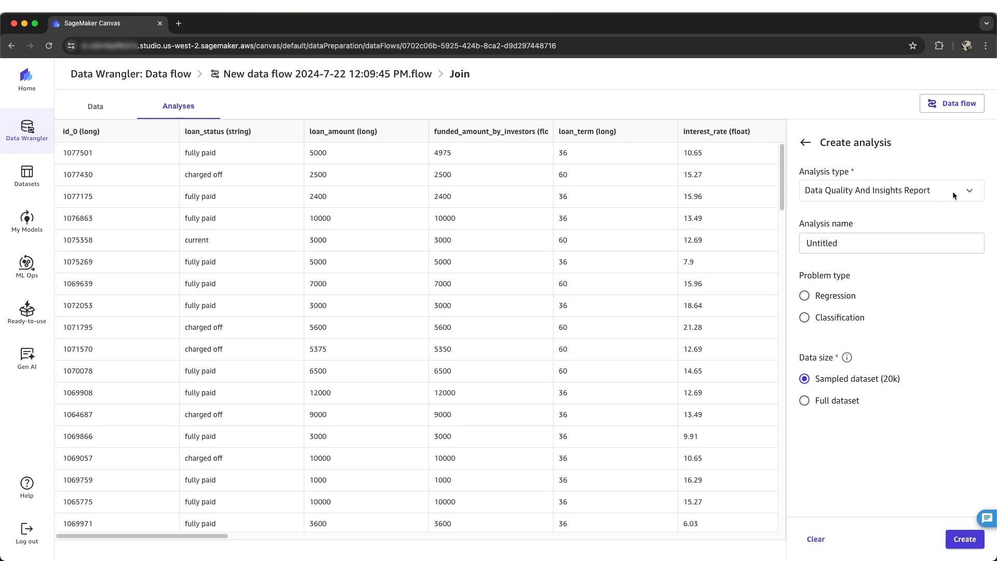
pyautogui.click(853, 242)
pyautogui.press('super+a')
pyautogui.write('DQI report')
pyautogui.click(808, 317)
pyautogui.click(882, 376)
pyautogui.click(871, 411)
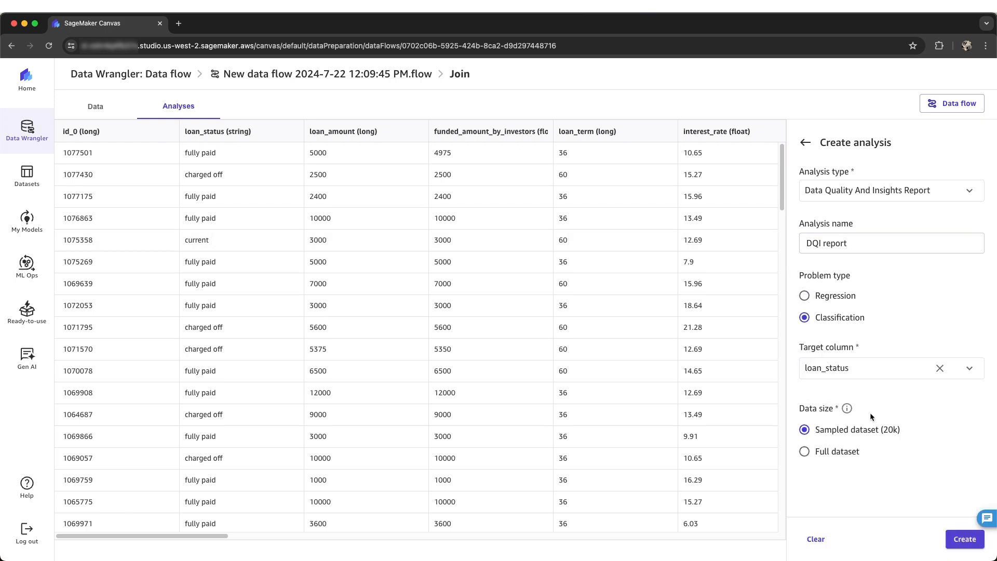
pyautogui.click(962, 539)
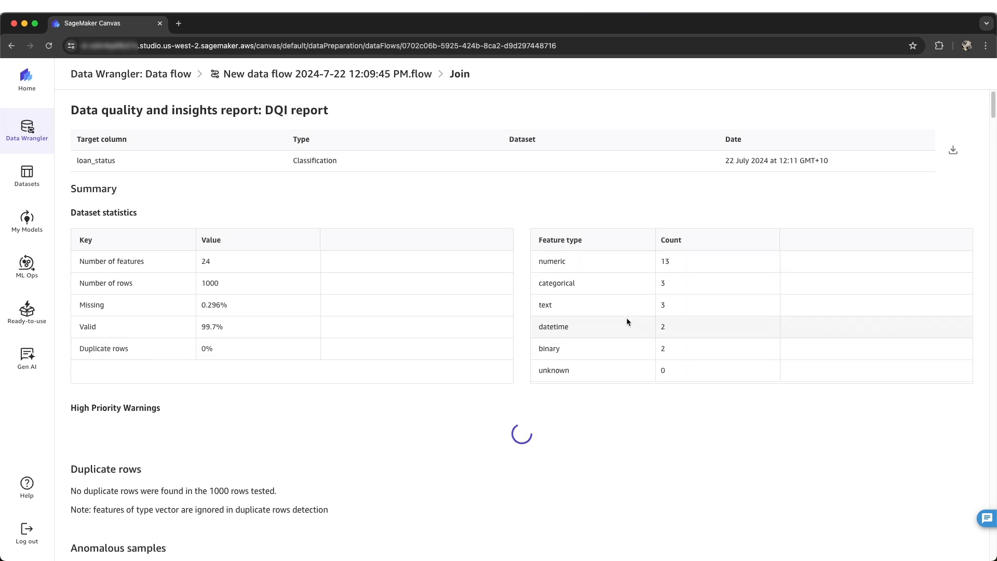
# - Examine the report's dataset statistics, high priority warnings, target column histogram, quick model scores, confusion matrix and feature prediction power
pyautogui.scroll(-1, 377, 380)
pyautogui.scroll(-1, 377, 378)
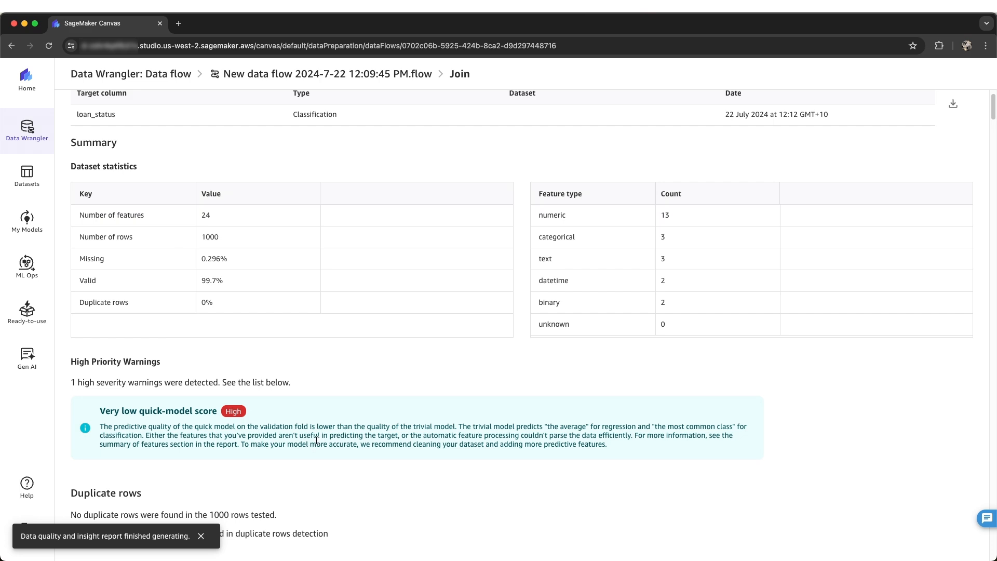
pyautogui.scroll(-15, 388, 410)
pyautogui.scroll(-3, 457, 492)
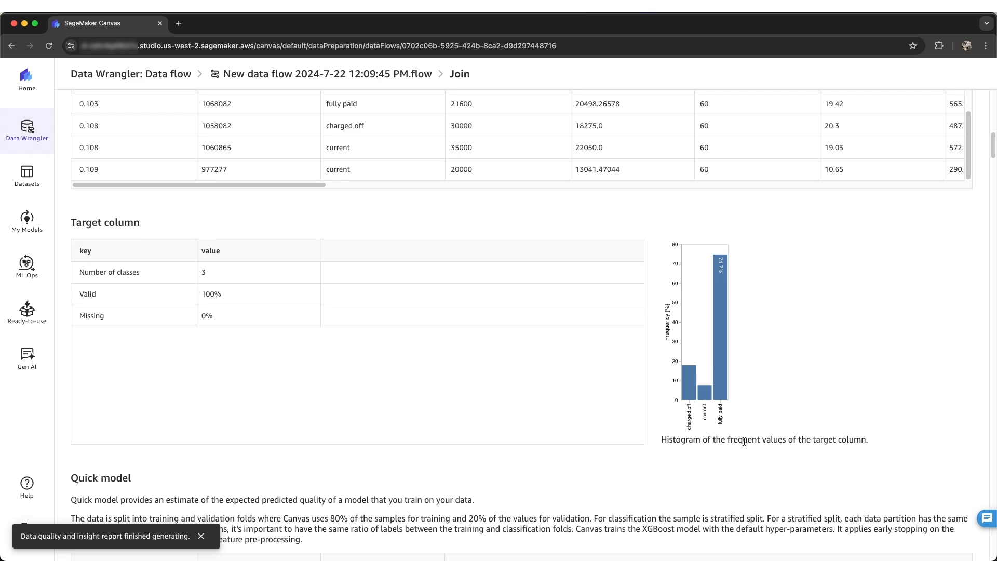
pyautogui.scroll(-5, 750, 466)
pyautogui.scroll(-1, 751, 466)
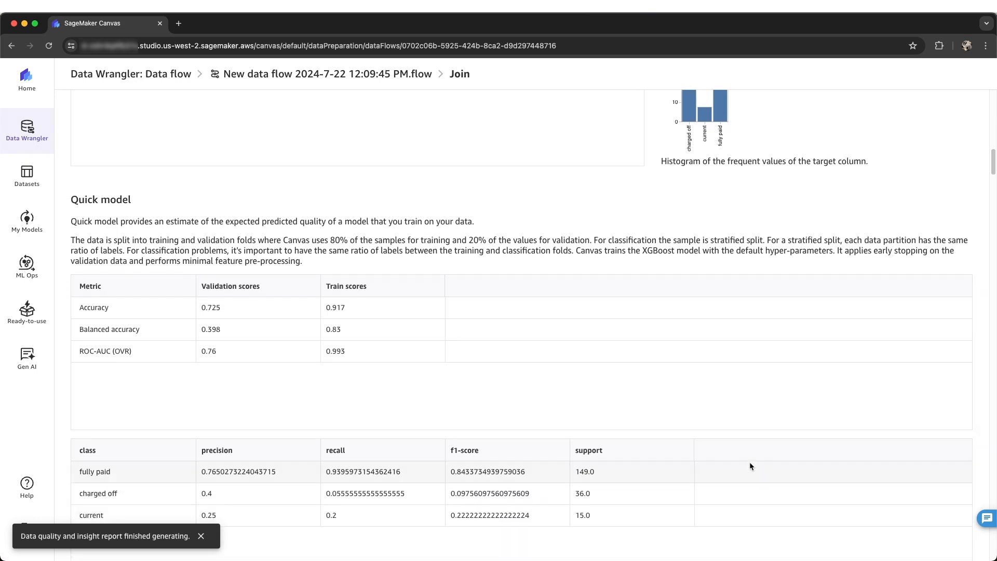
pyautogui.scroll(-13, 750, 466)
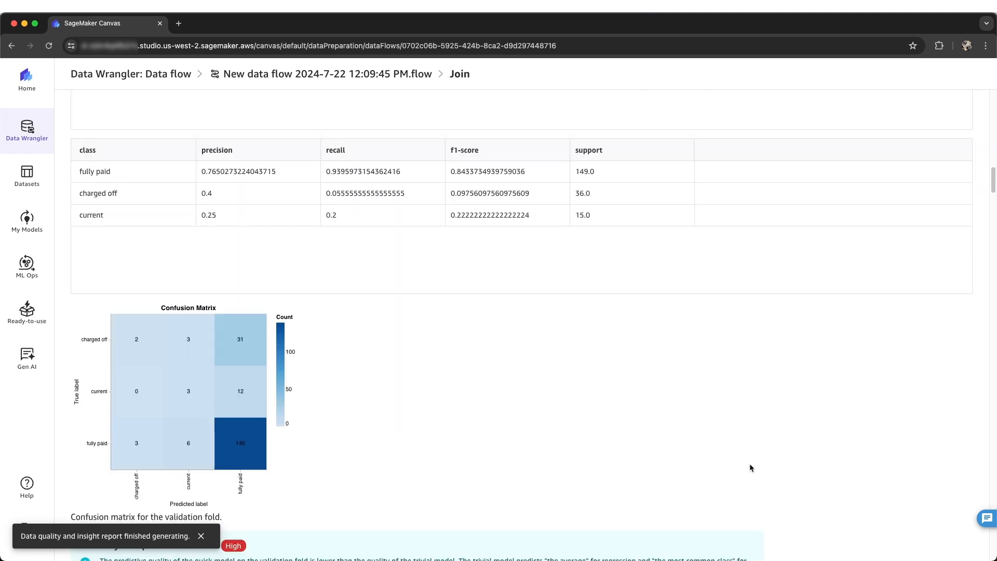
pyautogui.scroll(-5, 749, 464)
pyautogui.scroll(-4, 761, 525)
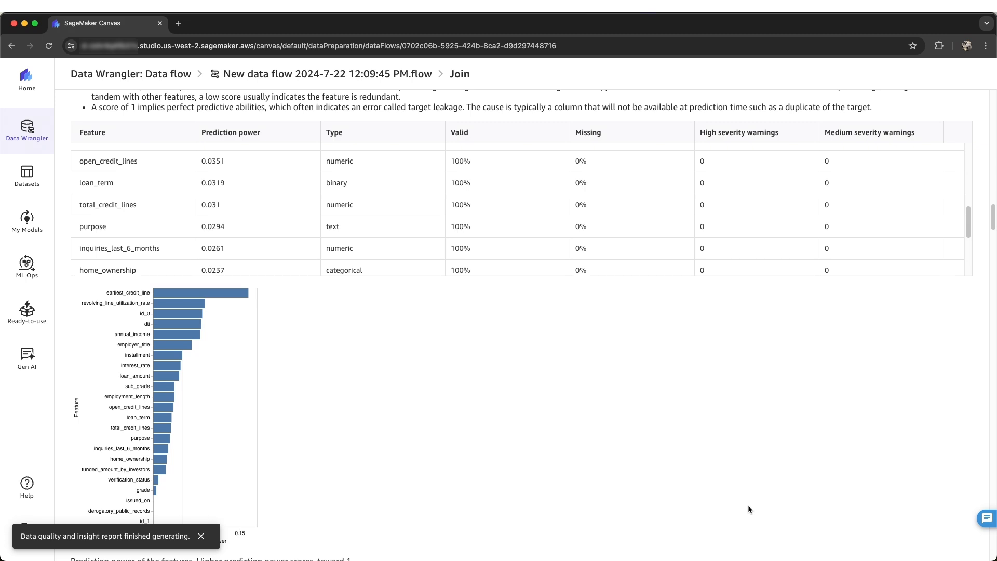
pyautogui.scroll(-1, 749, 505)
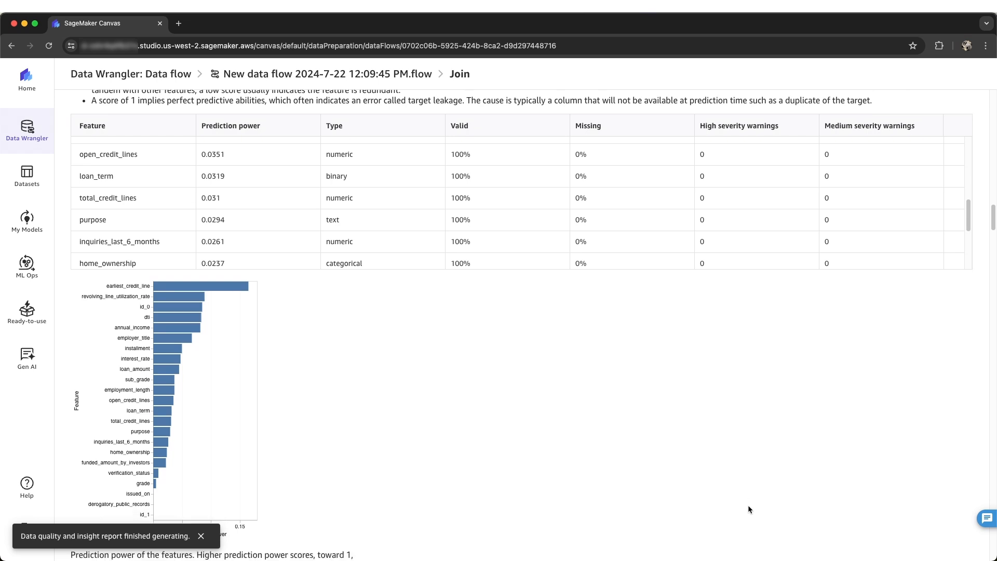
# - Return to the data flow and open Chat for data prep on the Join node
pyautogui.click(397, 82)
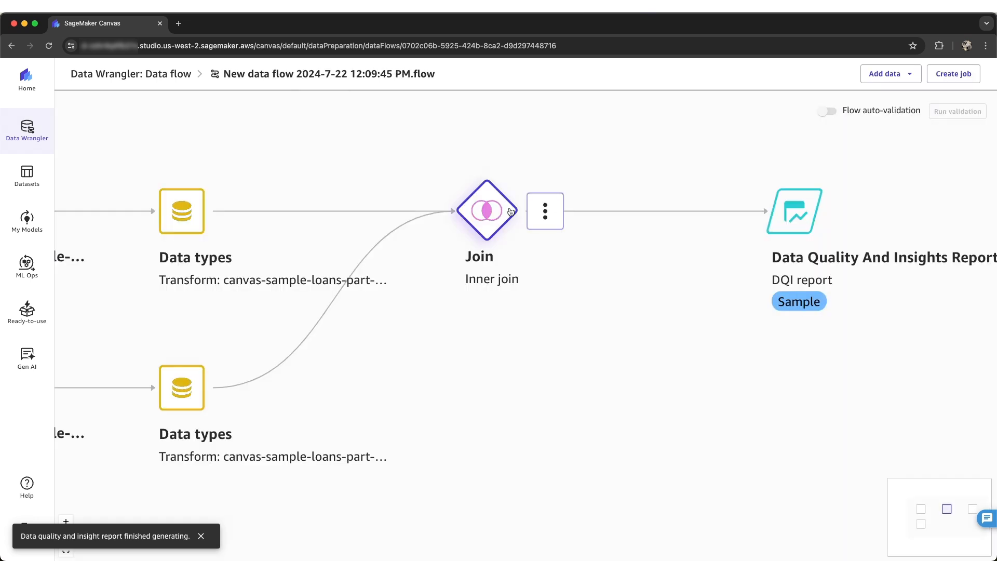
pyautogui.moveTo(665, 371); pyautogui.dragTo(579, 334)
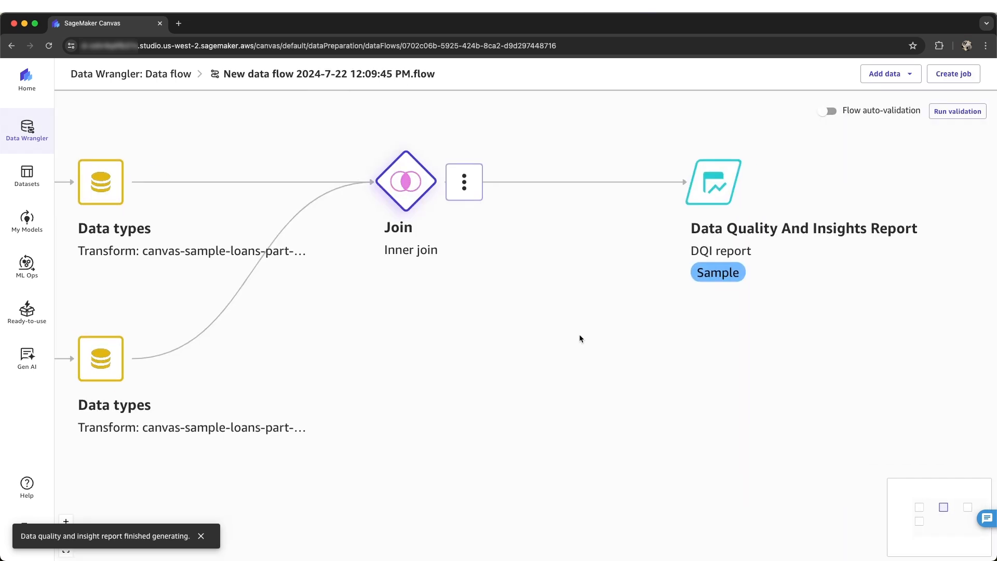
pyautogui.click(470, 196)
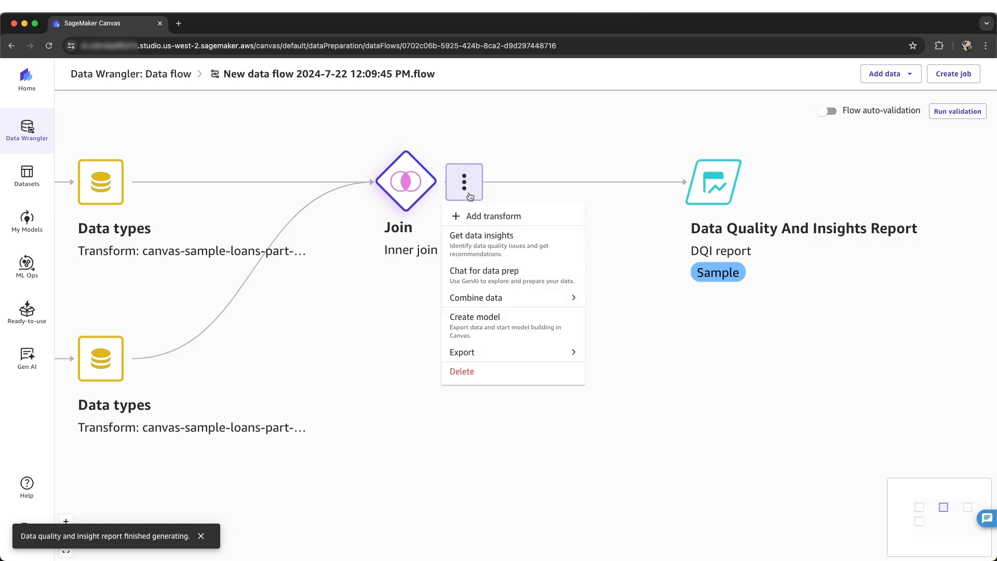
pyautogui.click(502, 275)
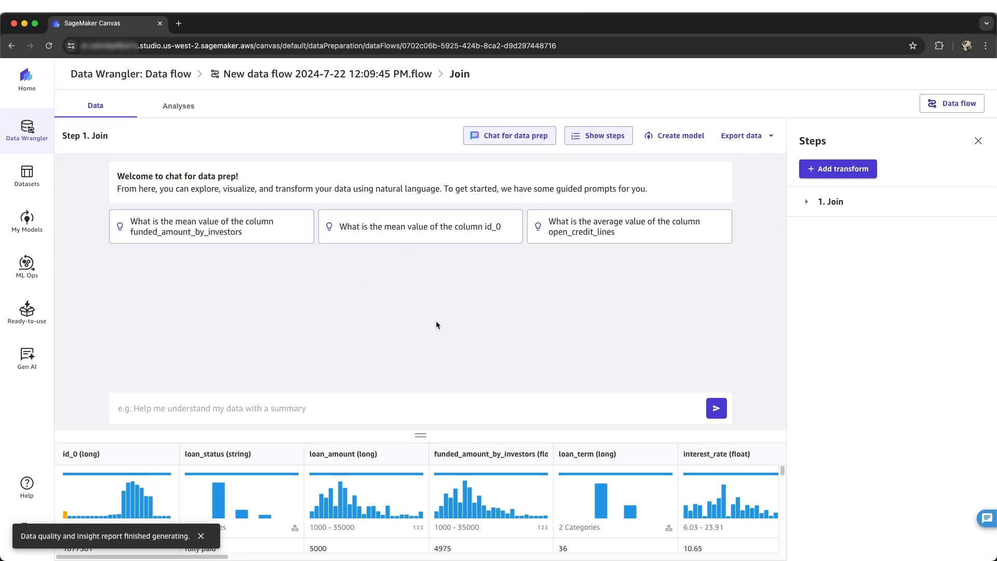
# - Ask the data prep chat to "plot a histogram on annual income, grouped by loan status"
pyautogui.click(350, 405)
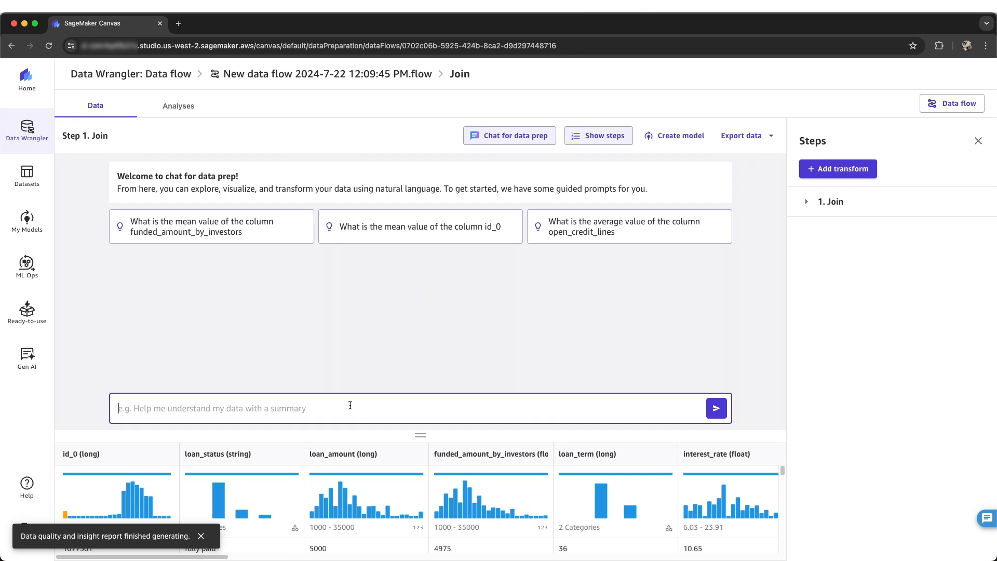
pyautogui.write('pl')
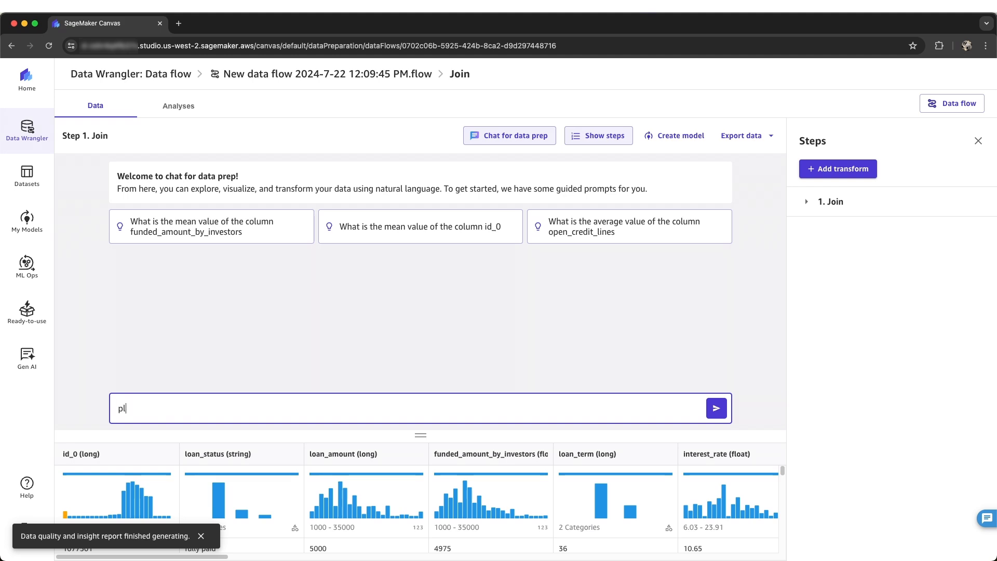
pyautogui.write('ot a histogram on annual income, g')
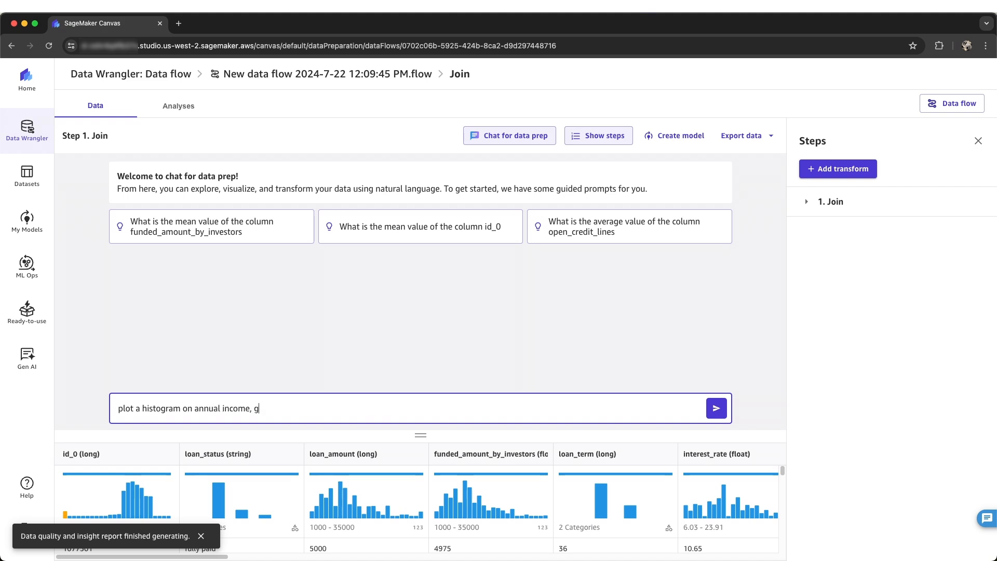
pyautogui.write('rouped by loan status')
pyautogui.click(718, 408)
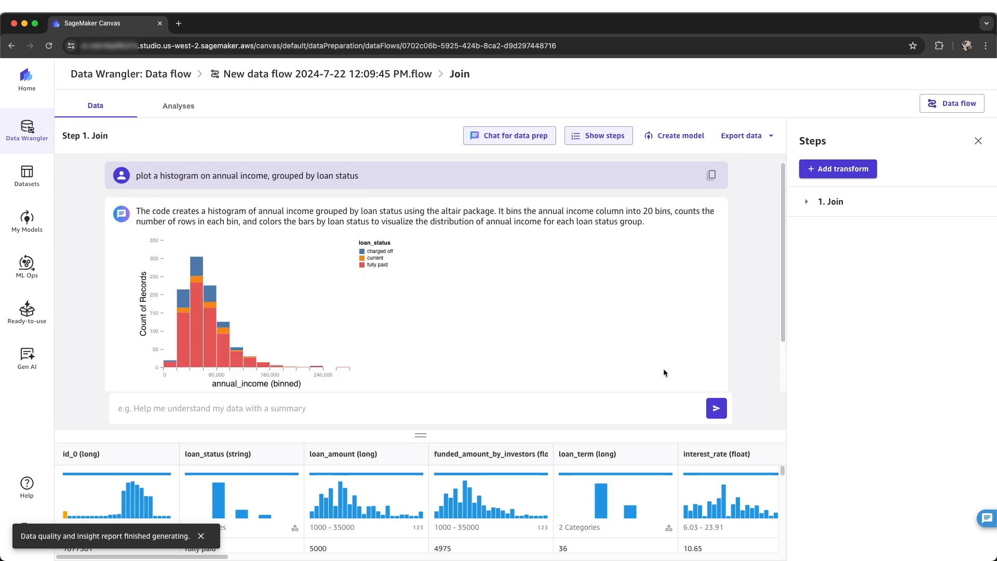
# - Examine the enlarged annual income histogram by loan status, close it, and look over the chart's code, download and analysis options
pyautogui.click(315, 318)
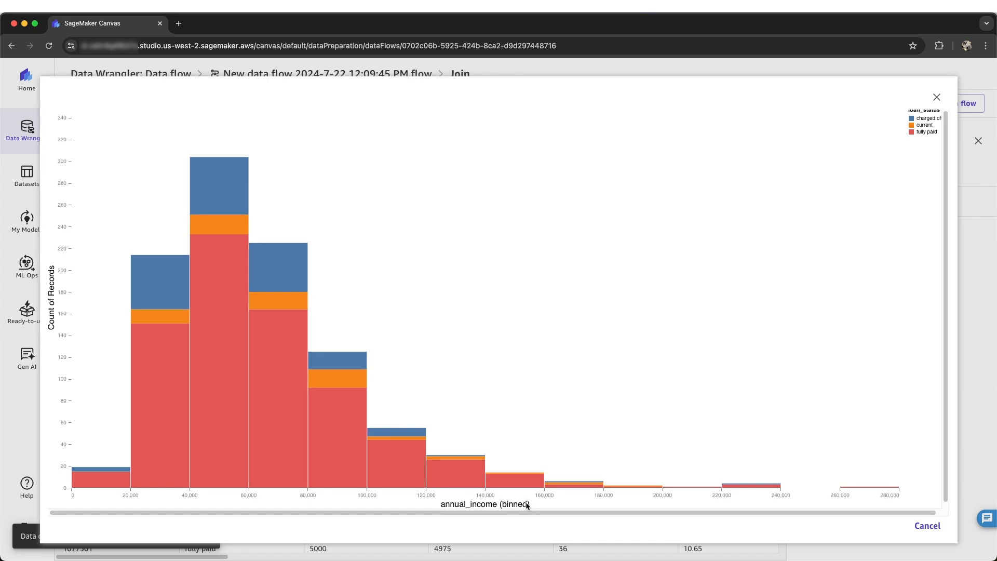
pyautogui.click(937, 97)
pyautogui.scroll(-2, 651, 303)
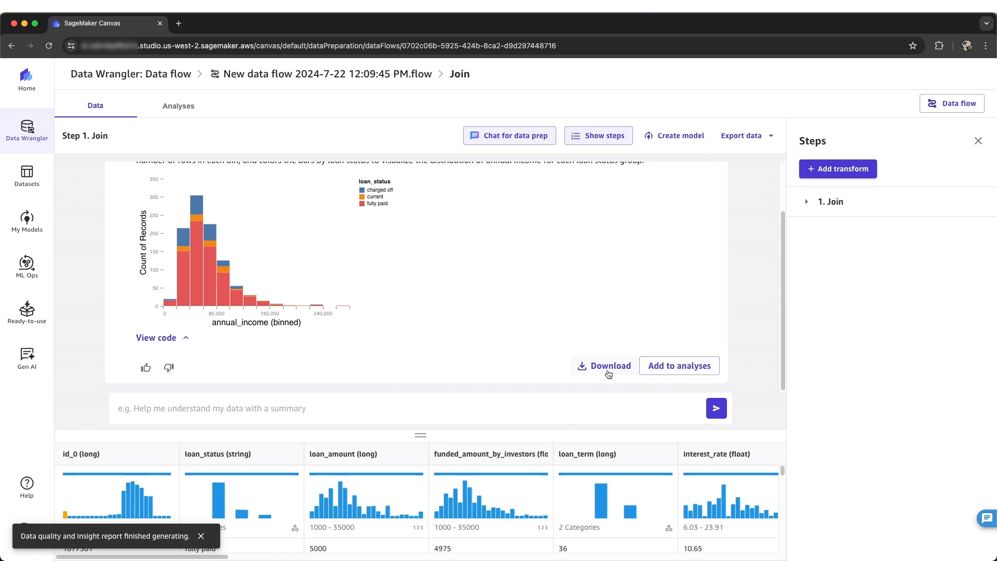
# - Ask the chat to "drop id columns and drop issued on and derogatory public records columns"
pyautogui.click(426, 414)
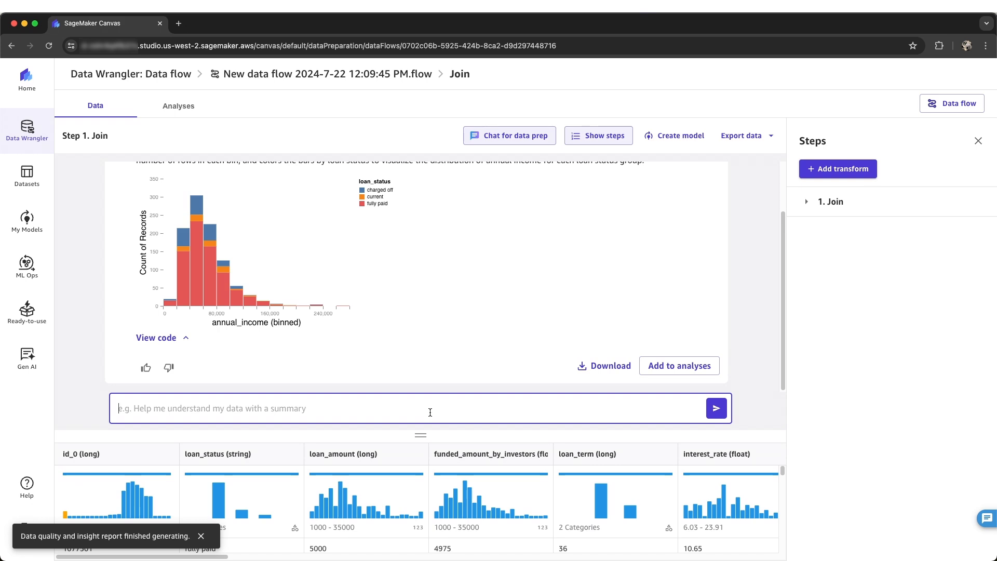
pyautogui.write('d')
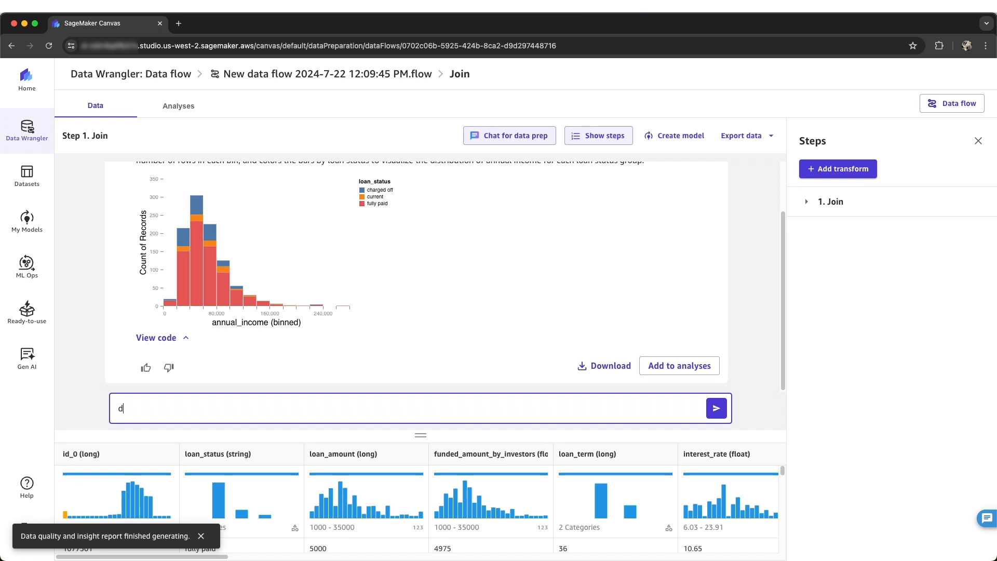
pyautogui.write('rop id columns and drop issued o')
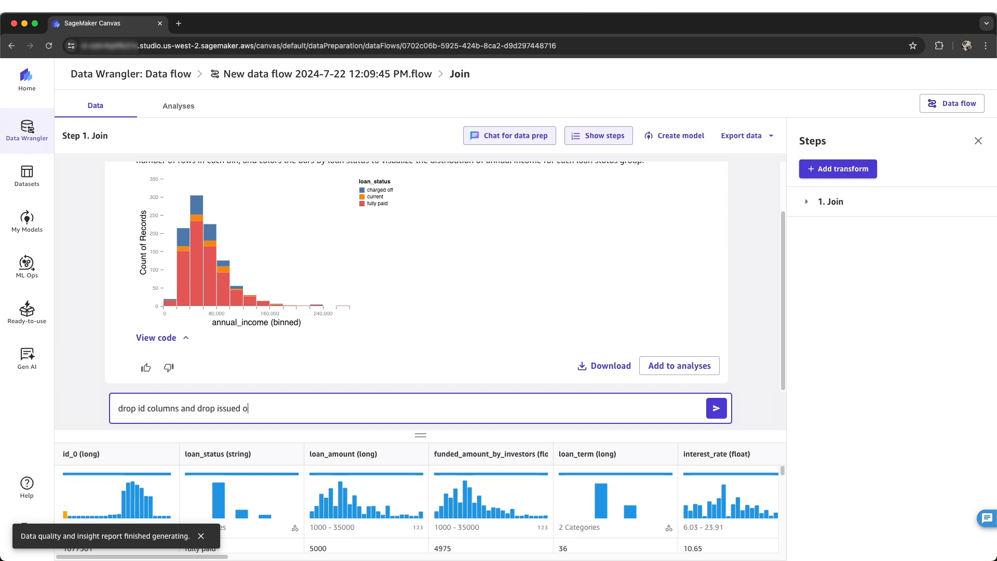
pyautogui.write('n and derogatory public records columns')
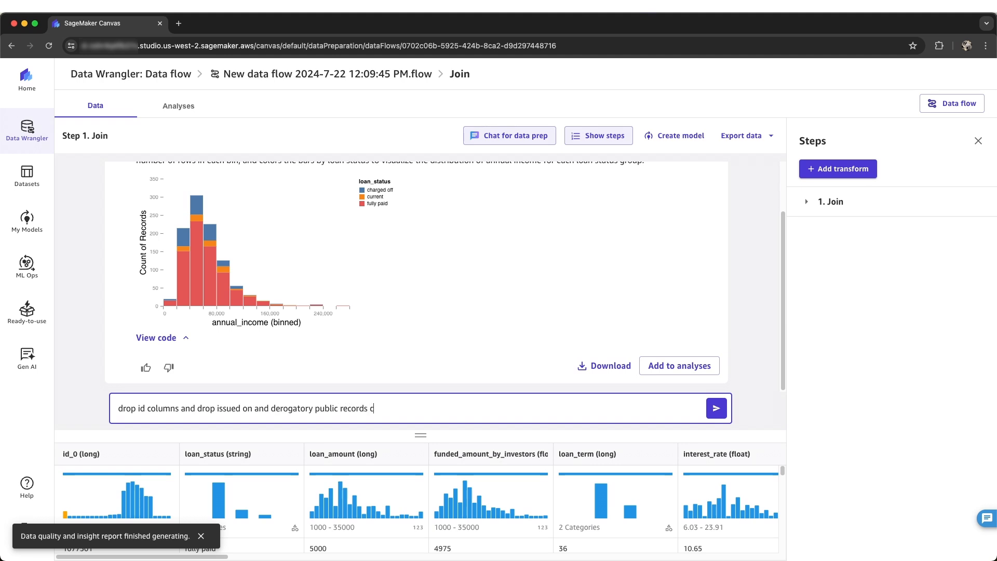
pyautogui.press('Return')
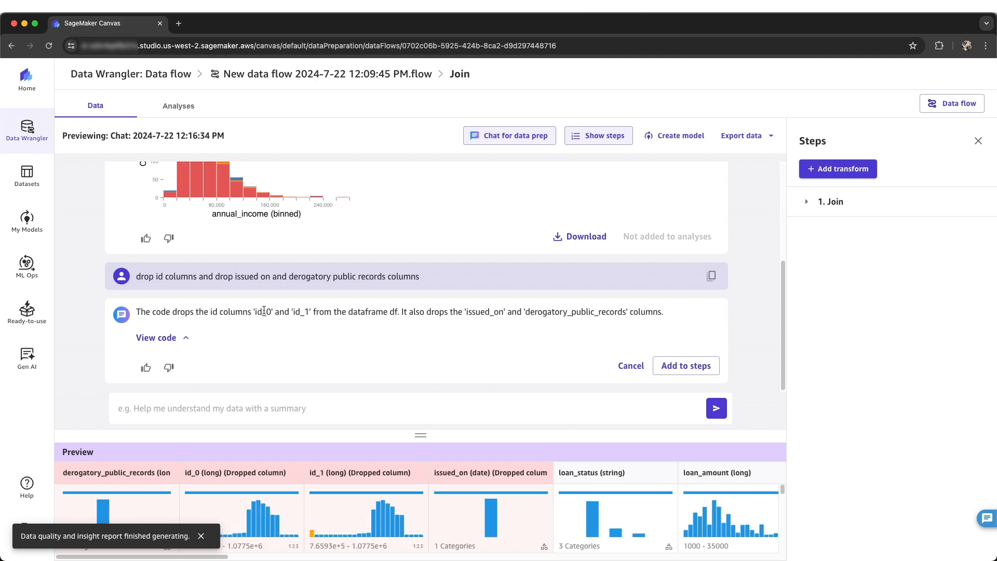
# - Review the PySpark code generated for the column drop and add the transform to the steps
pyautogui.click(183, 338)
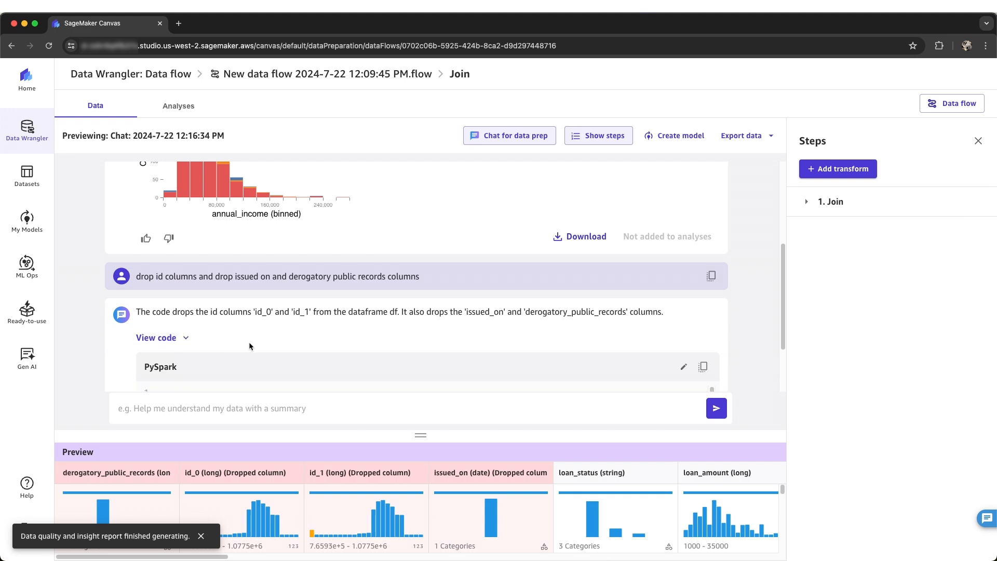
pyautogui.scroll(-1, 262, 344)
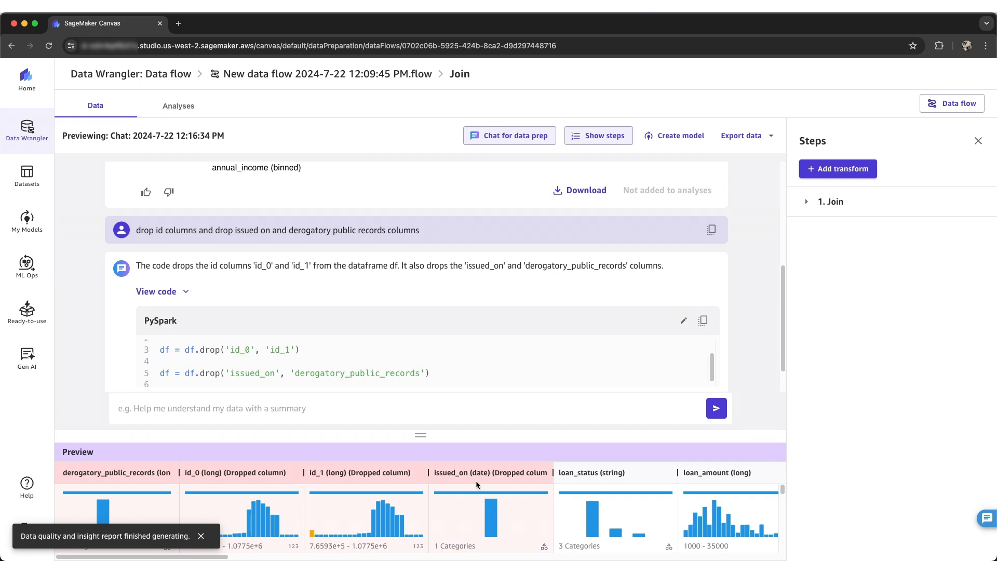
pyautogui.scroll(-2, 732, 348)
pyautogui.click(689, 366)
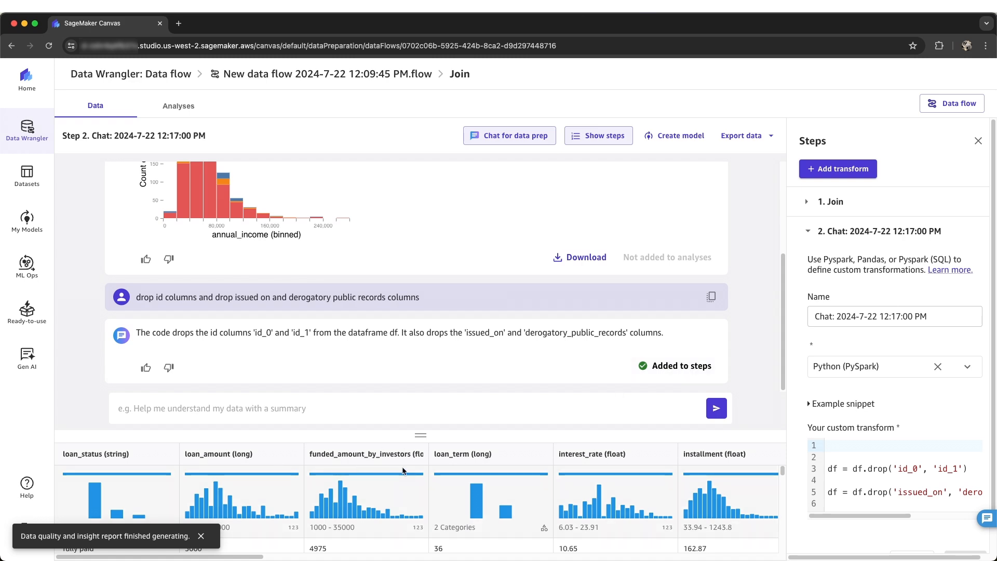
# - Rename the column-dropping step as "Drop low prediction power columns" and update it
pyautogui.click(848, 315)
pyautogui.press('super+a')
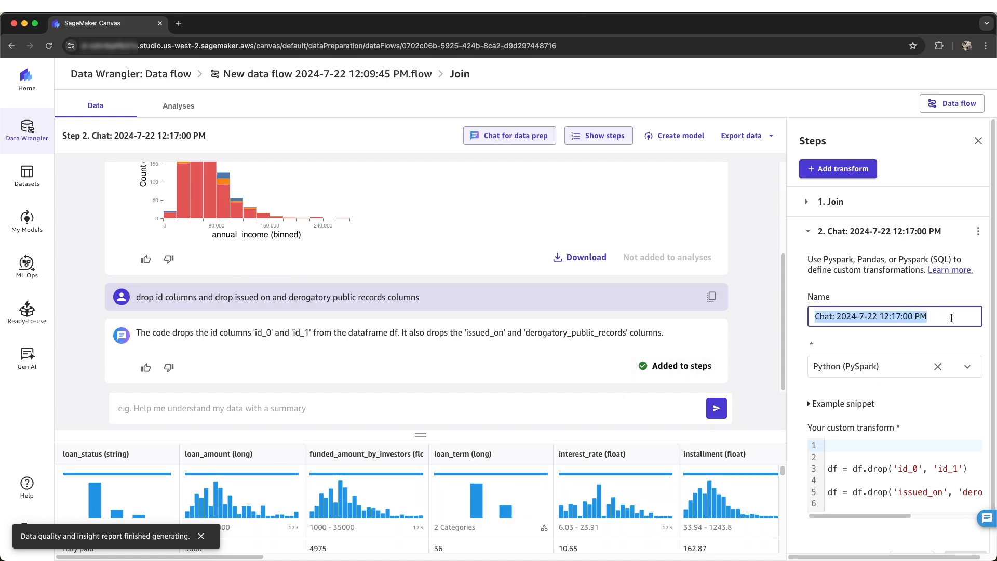
pyautogui.write('Drop ')
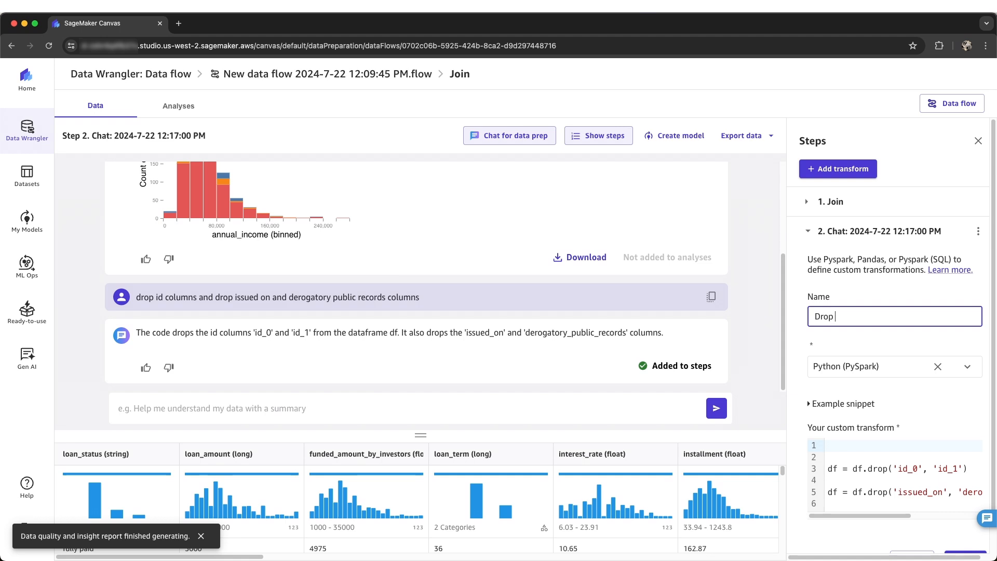
pyautogui.write('low prediction power columns')
pyautogui.scroll(-1, 962, 494)
pyautogui.click(965, 539)
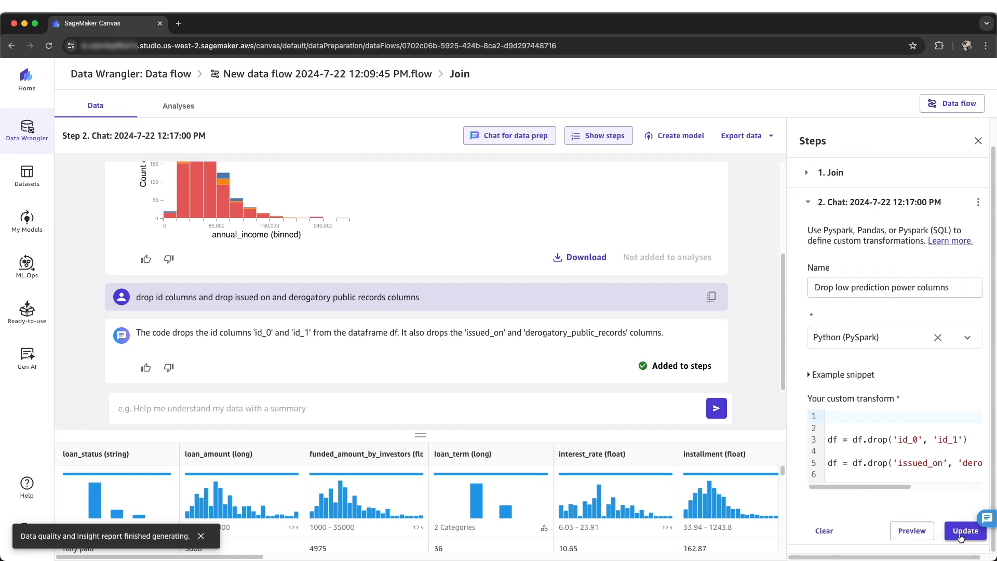
# - Have the chat "replace charged off and current with default for column loan status" and add the transform to the steps
pyautogui.click(418, 398)
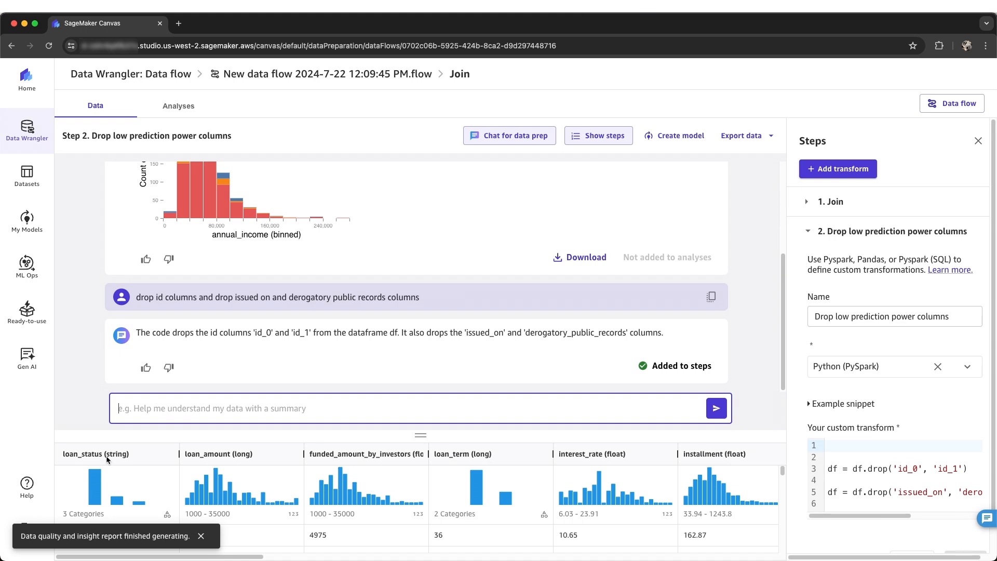
pyautogui.write('replace charged off and current with default for column loan status')
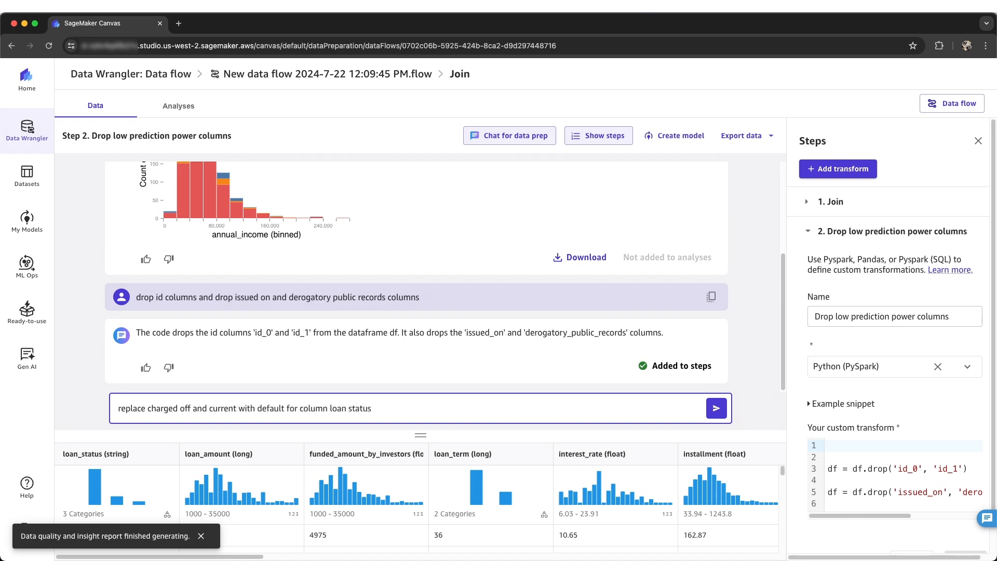
pyautogui.press('Return')
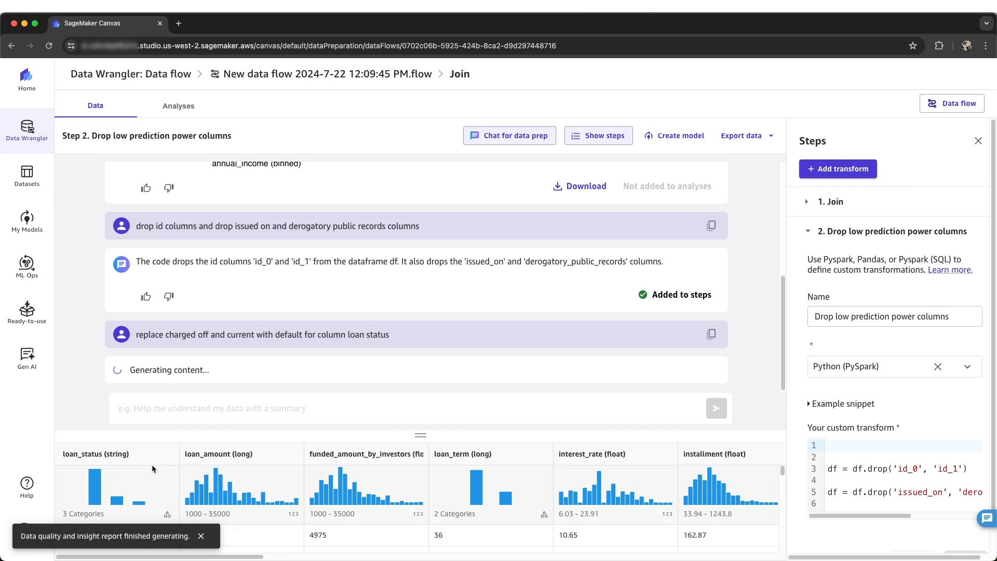
pyautogui.click(200, 538)
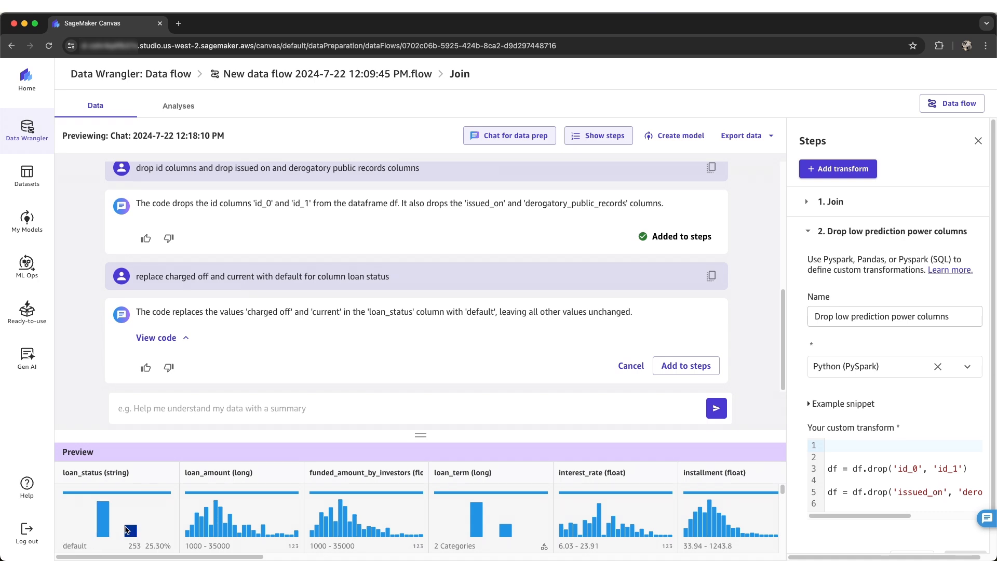
pyautogui.click(684, 365)
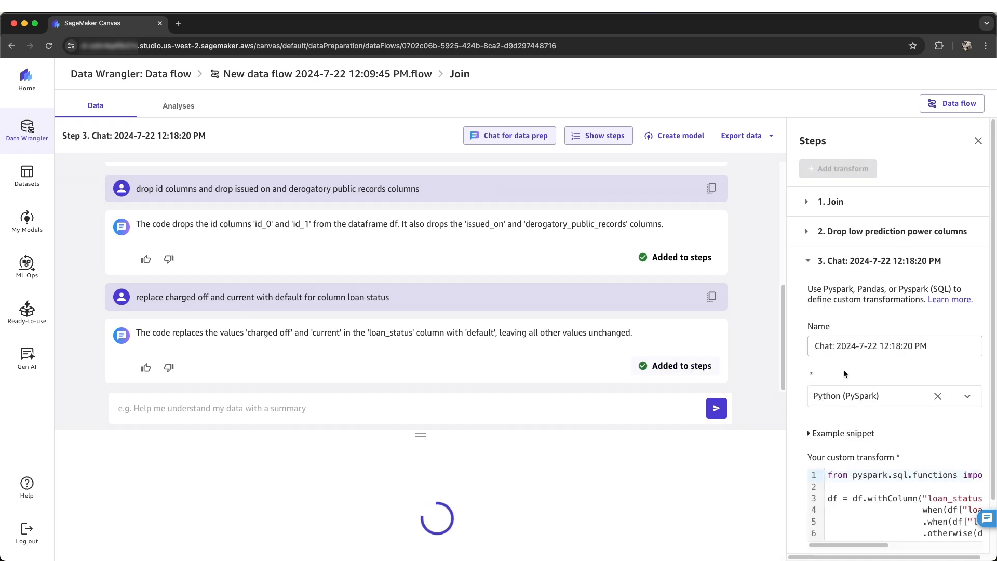
# - Rename the loan status replacement step as "To simplify the loan status column" and update it
pyautogui.write('To simplify the prob')
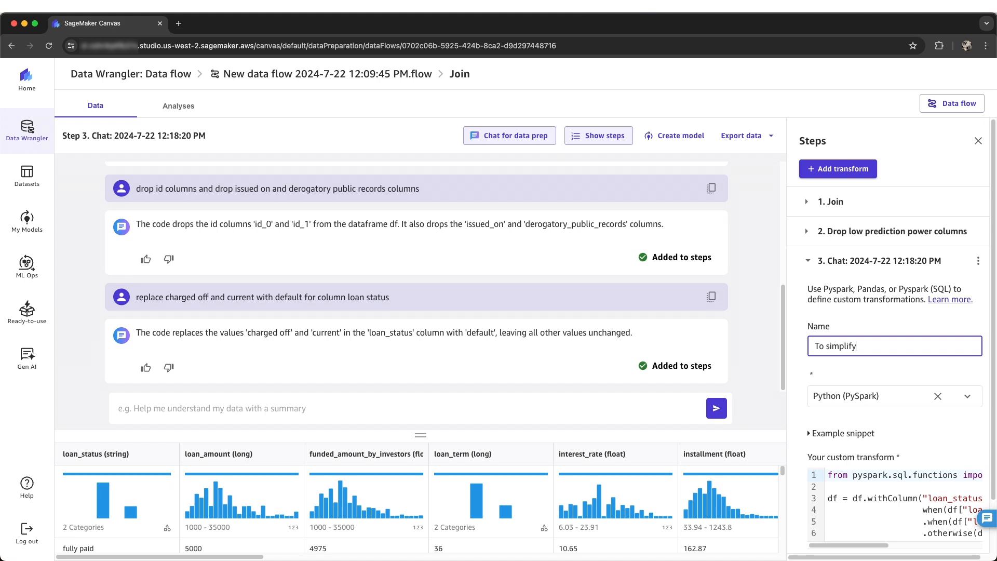
pyautogui.press('BackSpace')
pyautogui.press('BackSpace')
pyautogui.press('BackSpace')
pyautogui.press('BackSpace')
pyautogui.write('loan status column')
pyautogui.scroll(-2, 898, 421)
pyautogui.click(965, 531)
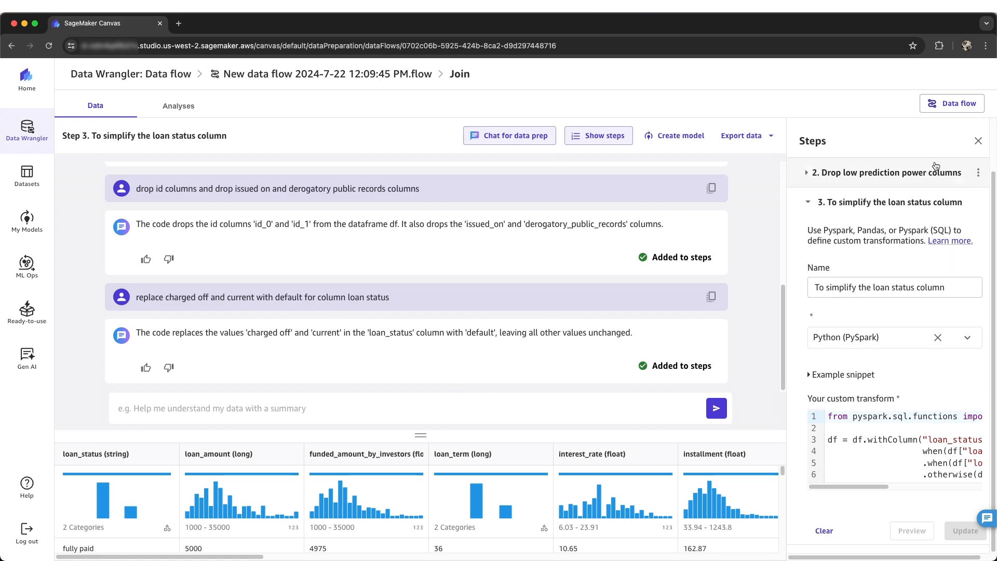
# - Search the transforms for "bala", examine the Balance data settings without adding it, and return to the data flow
pyautogui.scroll(2, 919, 203)
pyautogui.click(850, 171)
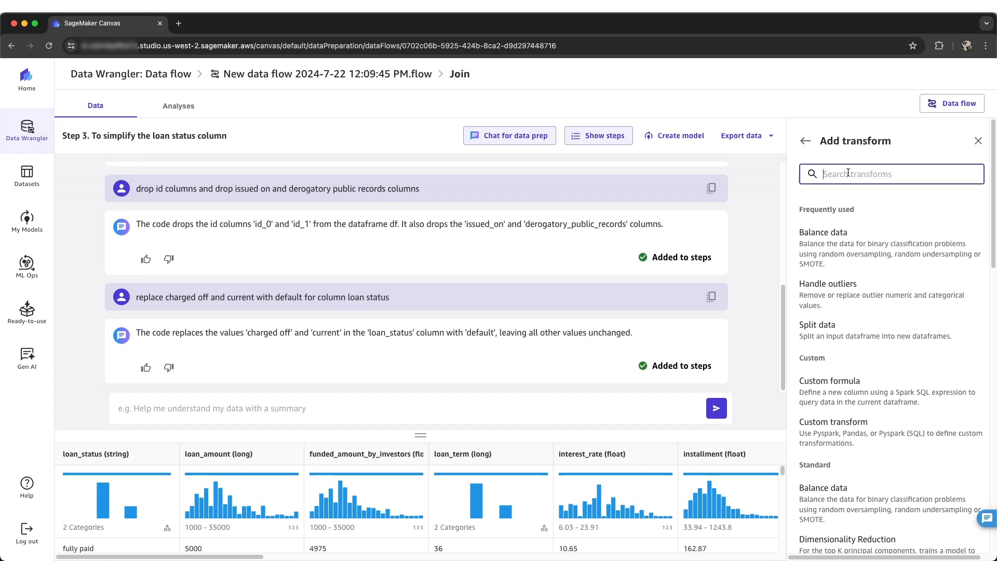
pyautogui.write('bla')
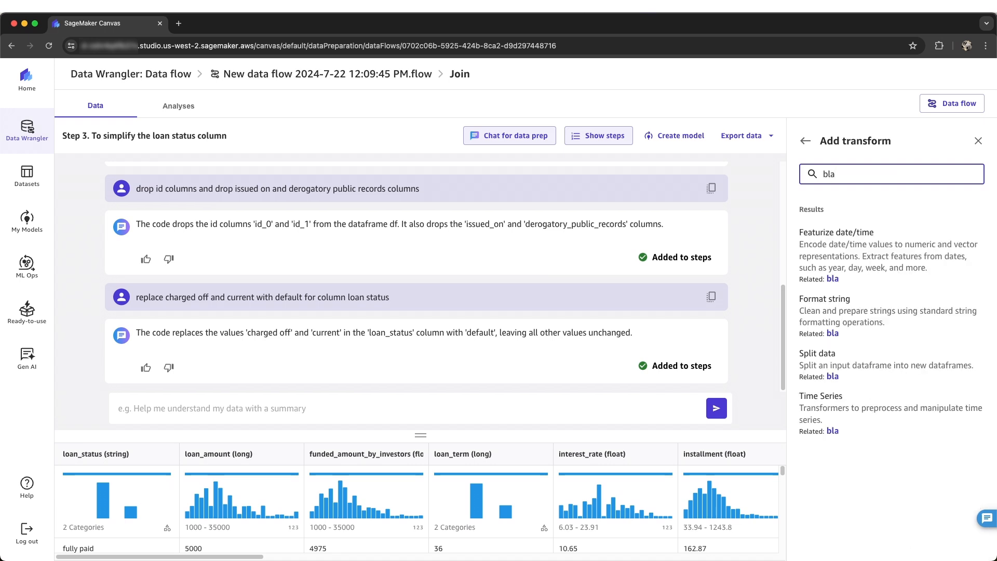
pyautogui.press('BackSpace')
pyautogui.press('BackSpace')
pyautogui.write('ala')
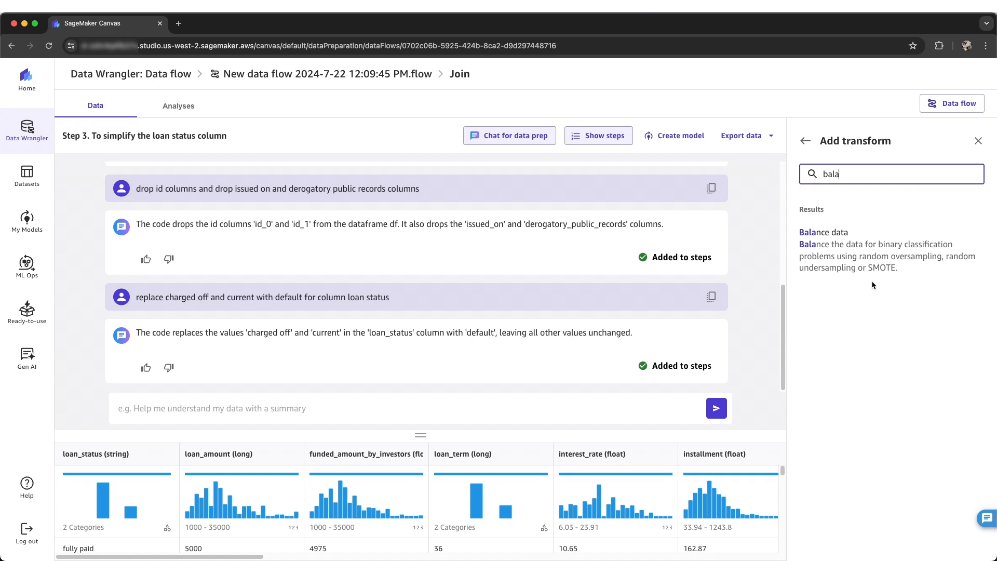
pyautogui.click(870, 268)
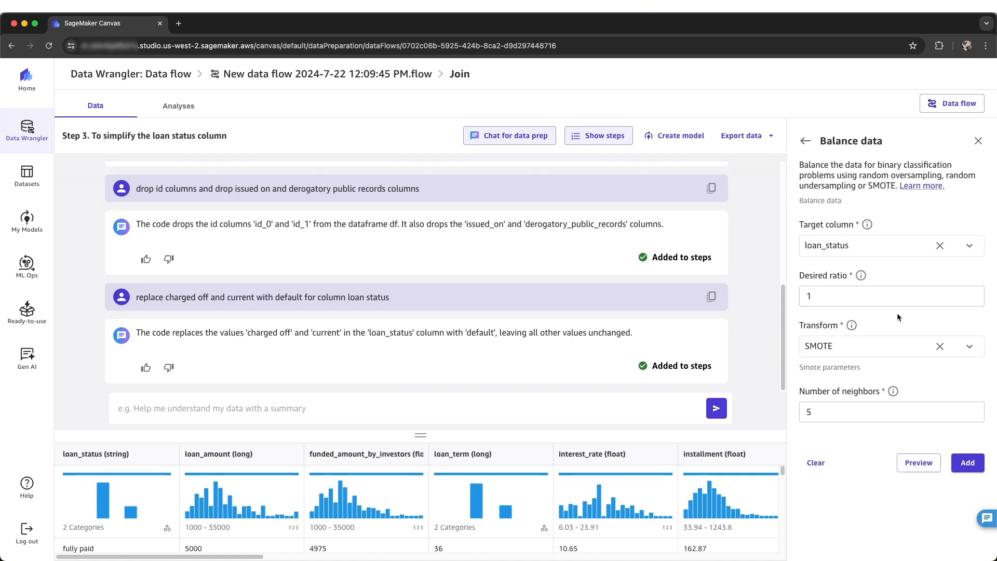
pyautogui.click(806, 141)
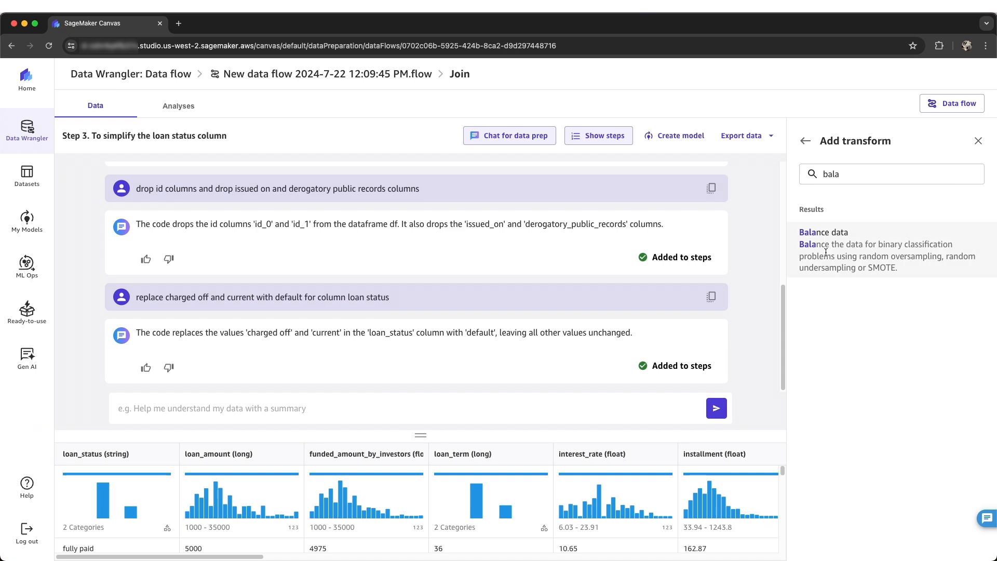
pyautogui.click(806, 140)
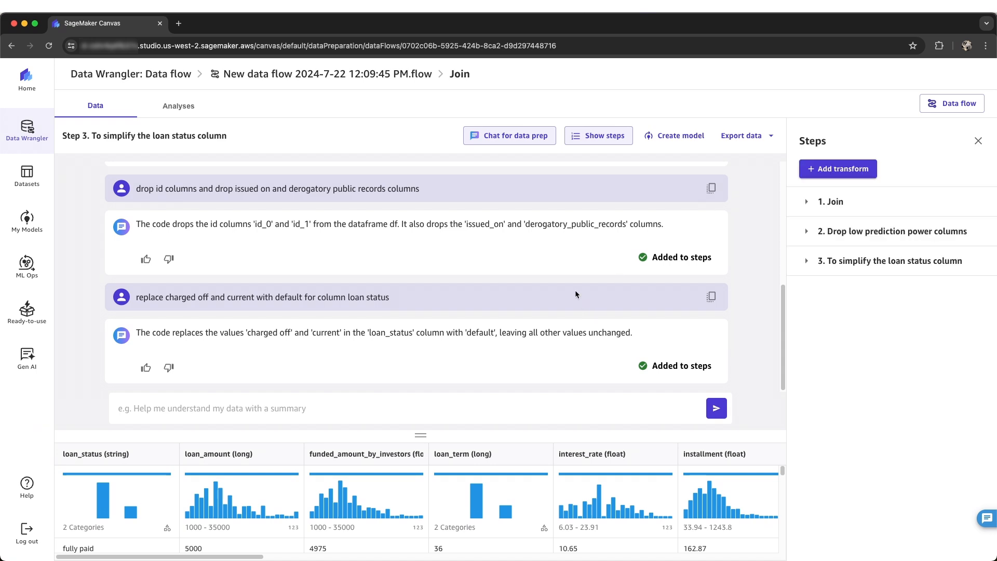
pyautogui.click(348, 75)
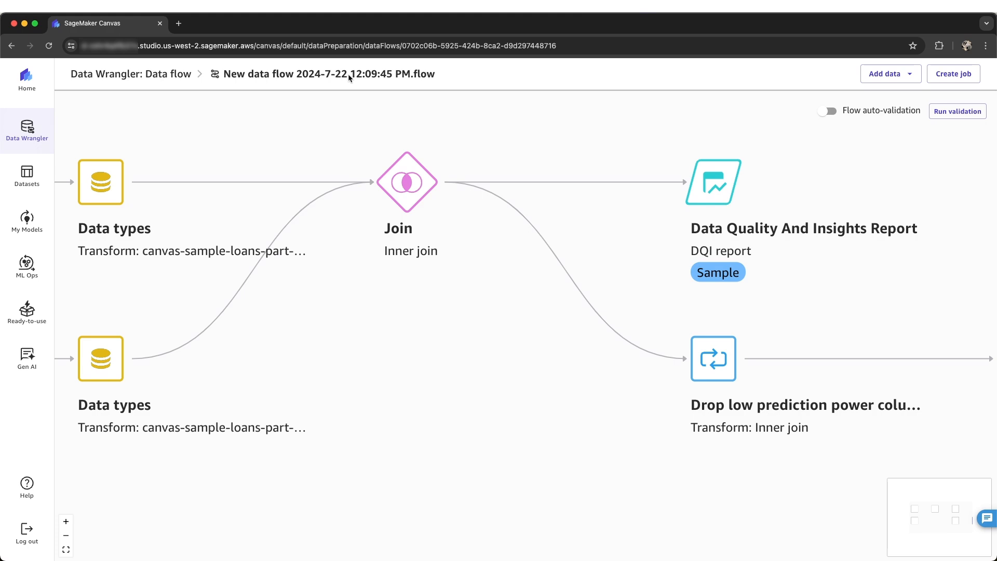
# - Examine the export options available for the "To simplify the loan status column" transform, including those via Jupyter notebook, without exporting
pyautogui.moveTo(603, 413); pyautogui.dragTo(225, 338)
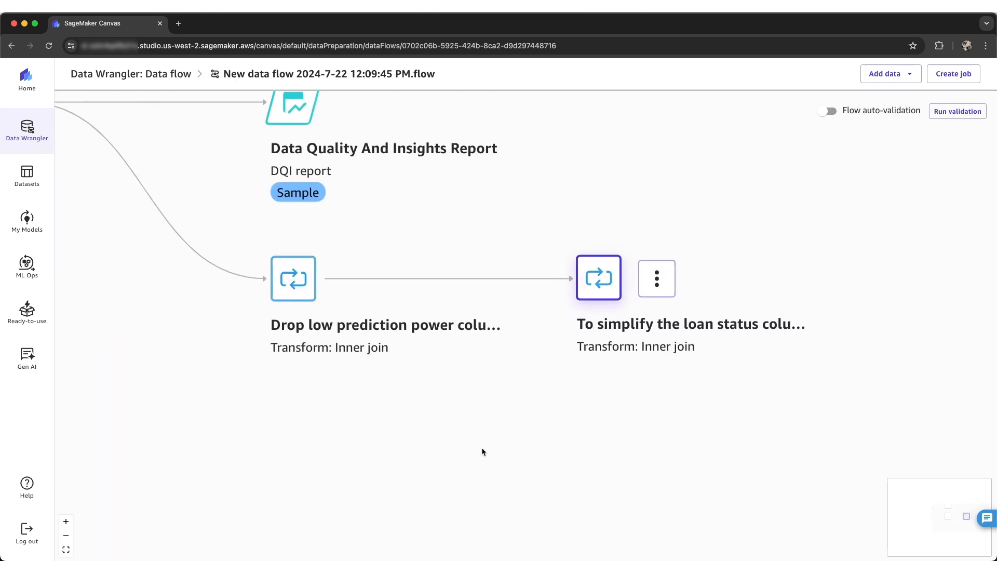
pyautogui.click(657, 278)
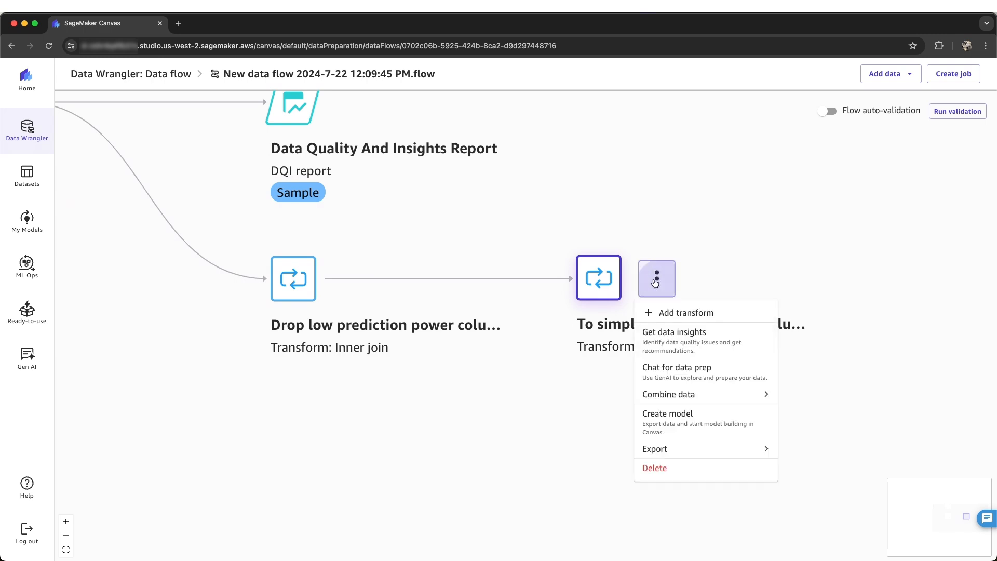
pyautogui.moveTo(748, 449)
pyautogui.moveTo(864, 404)
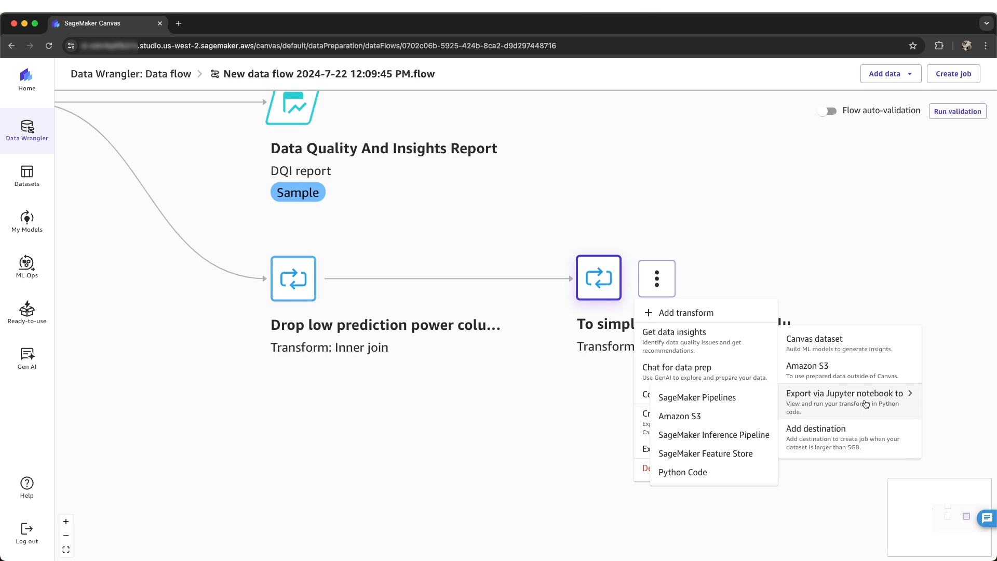
pyautogui.click(566, 447)
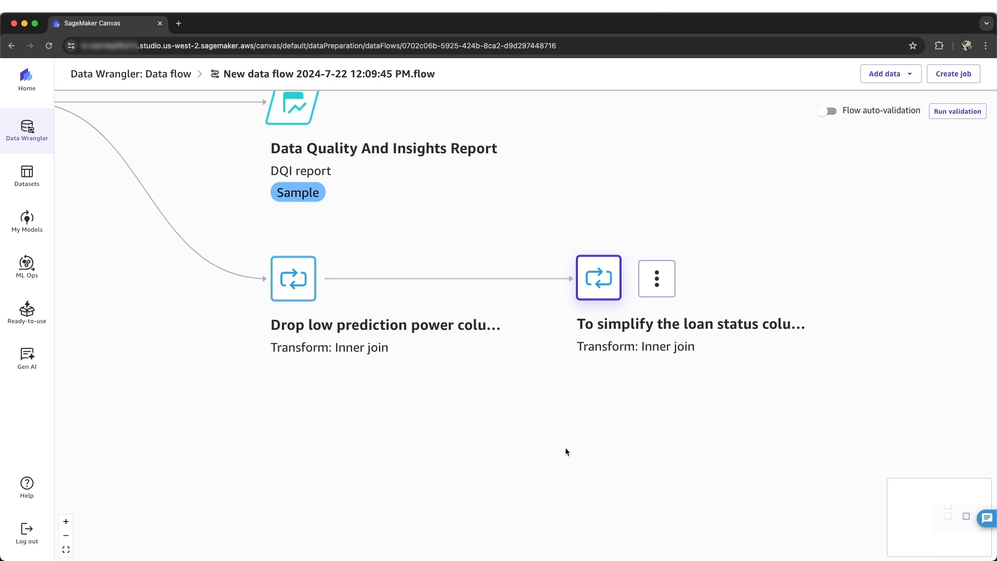
# - Export the output of the "To simplify the loan status column" transform for model creation as a dataset named "loans"
pyautogui.click(657, 279)
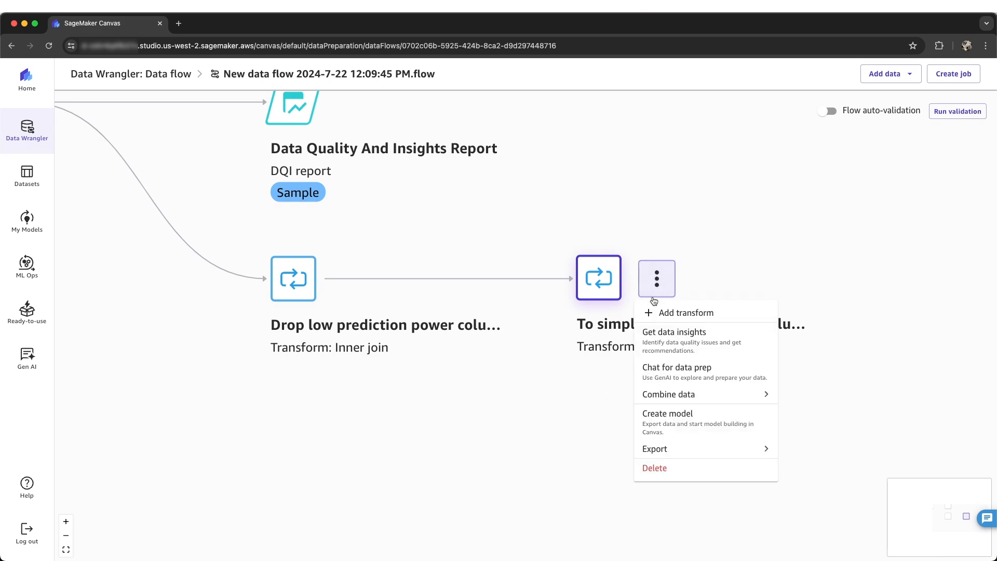
pyautogui.click(700, 424)
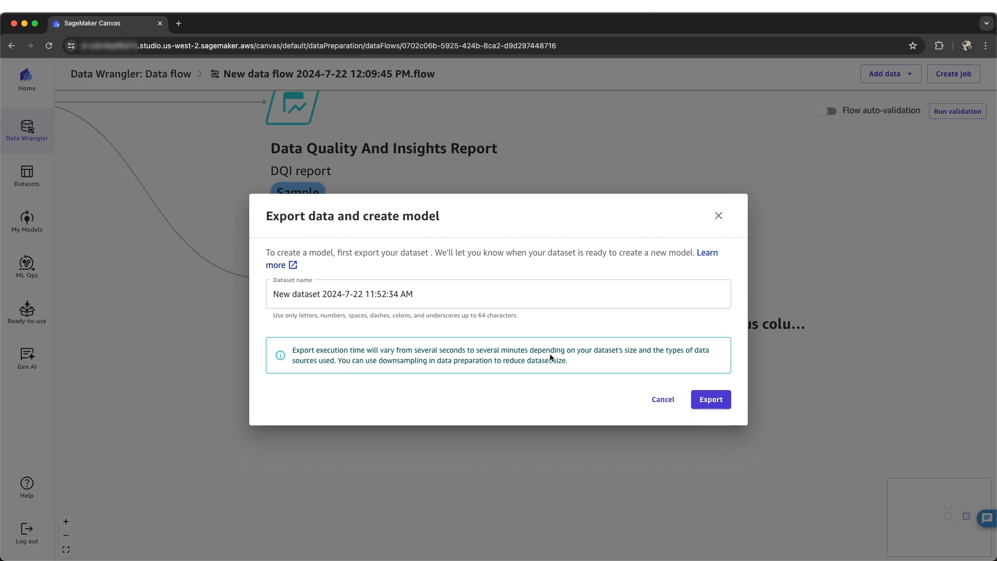
pyautogui.moveTo(479, 292); pyautogui.dragTo(229, 279)
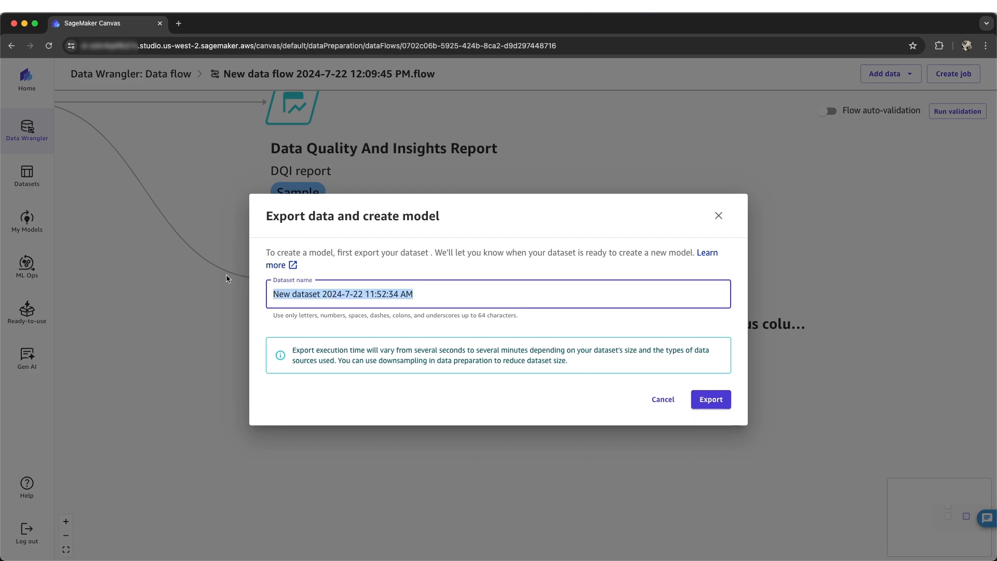
pyautogui.write('loans')
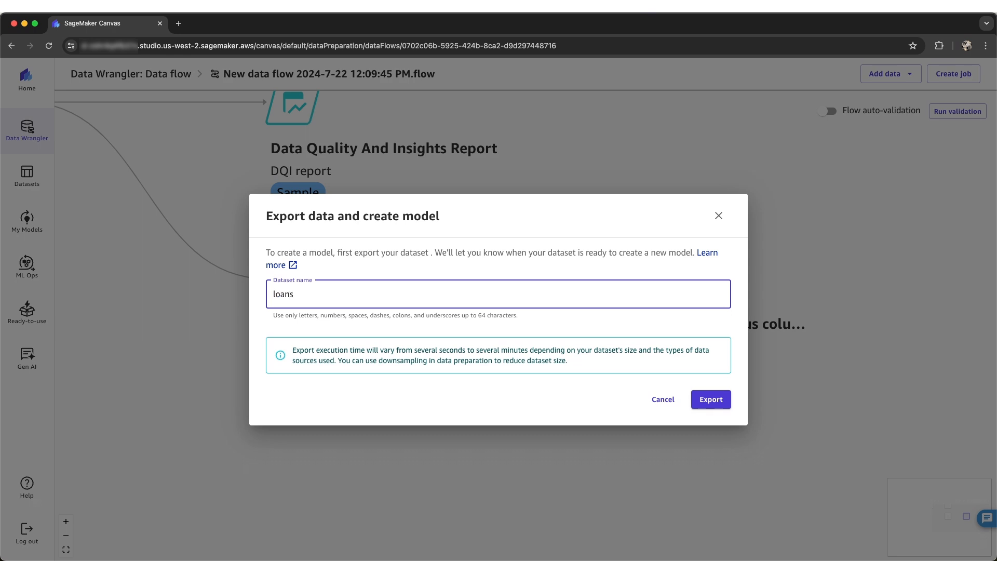
pyautogui.click(699, 401)
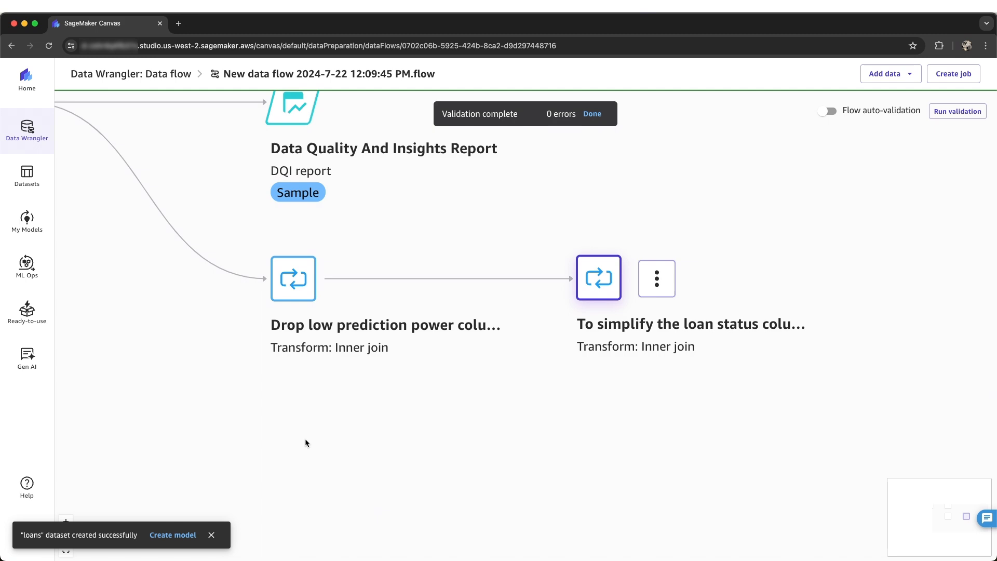
# - Create a predictive analysis model named "loans model" from the exported dataset and set loan_status as its target column
pyautogui.click(172, 540)
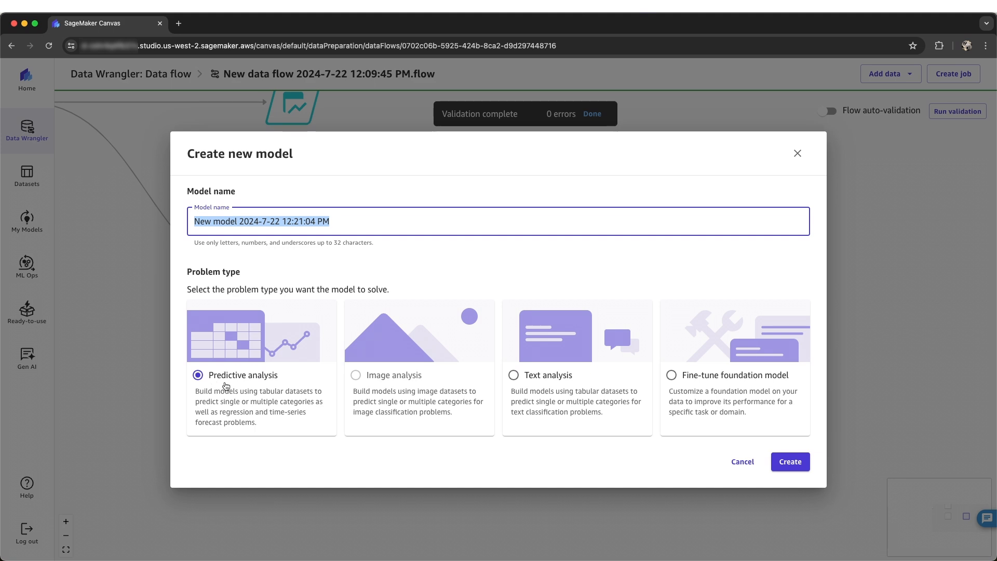
pyautogui.click(436, 228)
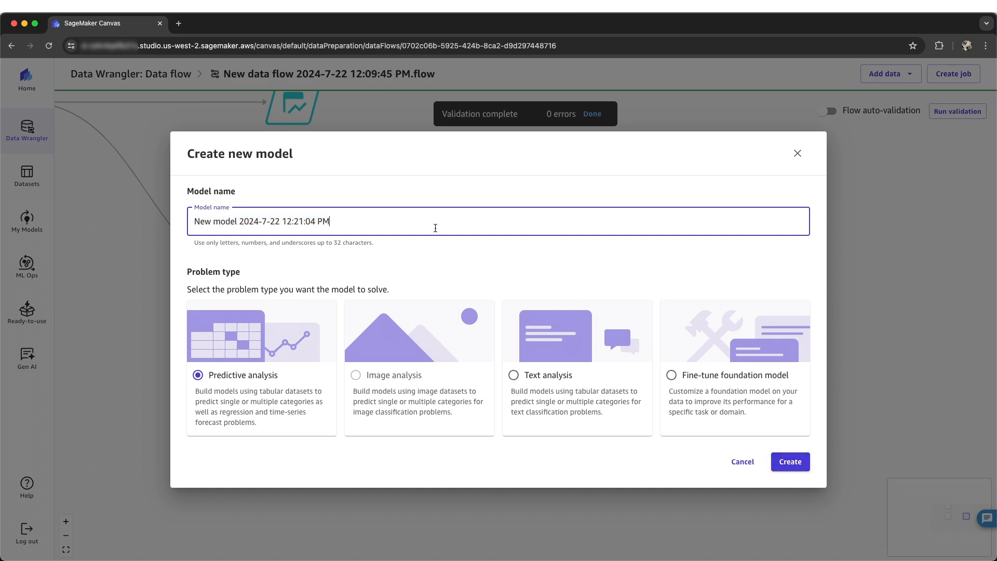
pyautogui.press('super+a')
pyautogui.write('loans model')
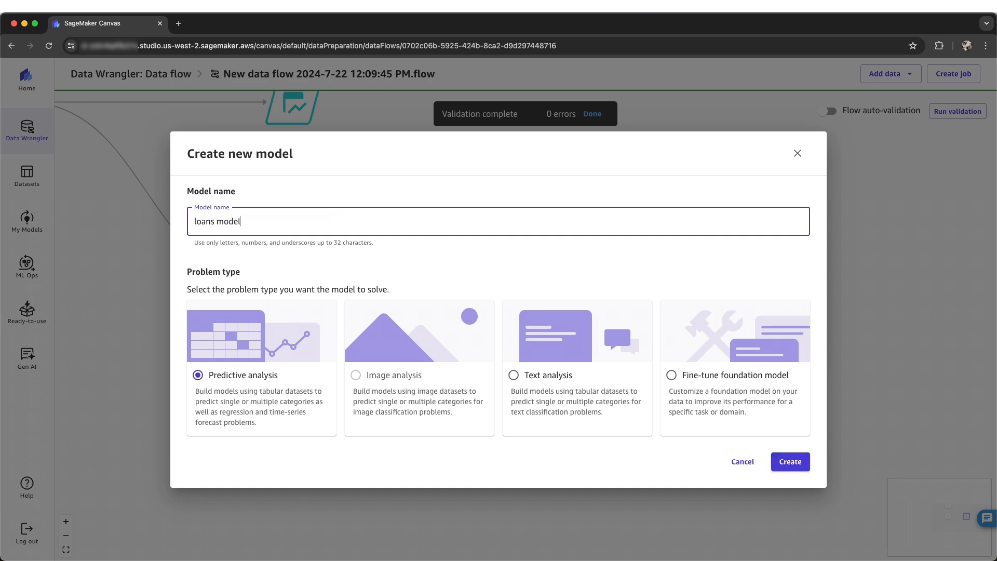
pyautogui.click(799, 460)
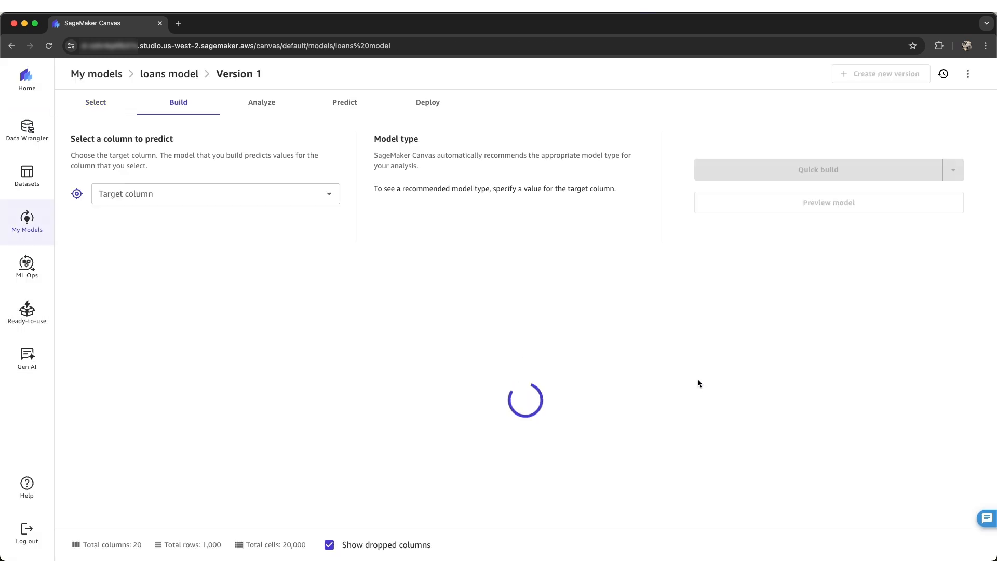
pyautogui.click(329, 194)
pyautogui.click(260, 220)
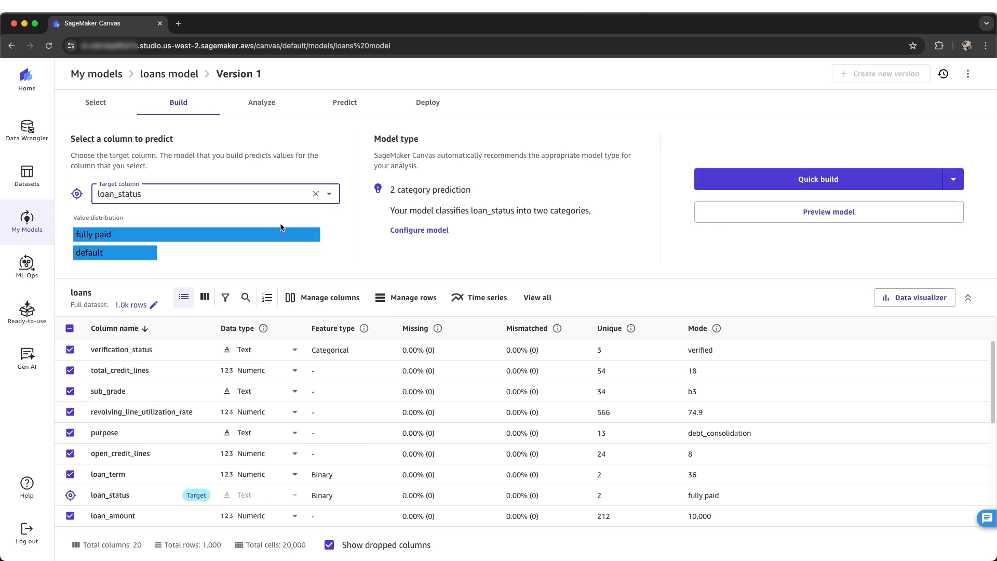
# - Review the model configuration's model type, objective metric, training method and data split settings, and leave without saving
pyautogui.click(430, 231)
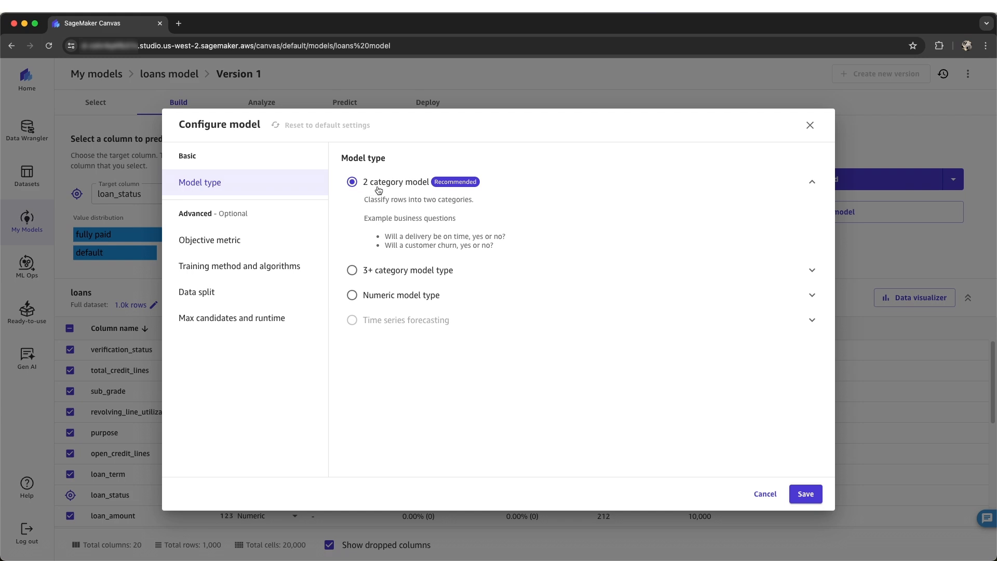
pyautogui.click(242, 241)
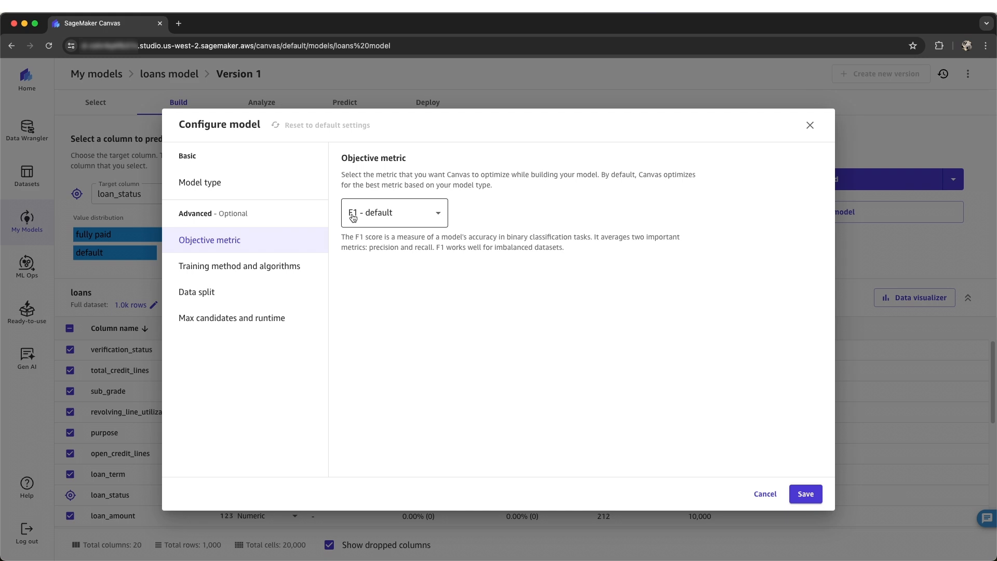
pyautogui.click(240, 271)
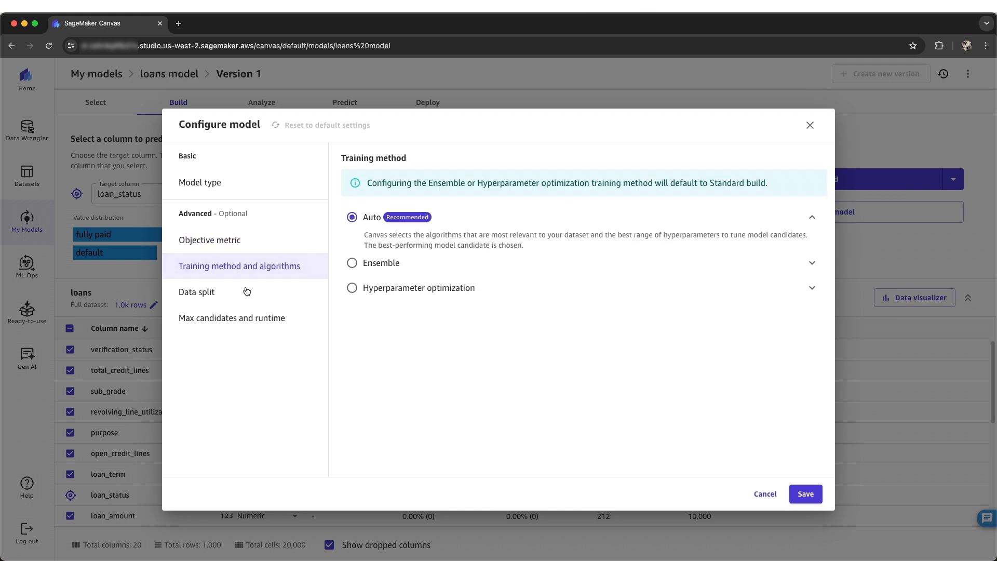
pyautogui.click(246, 291)
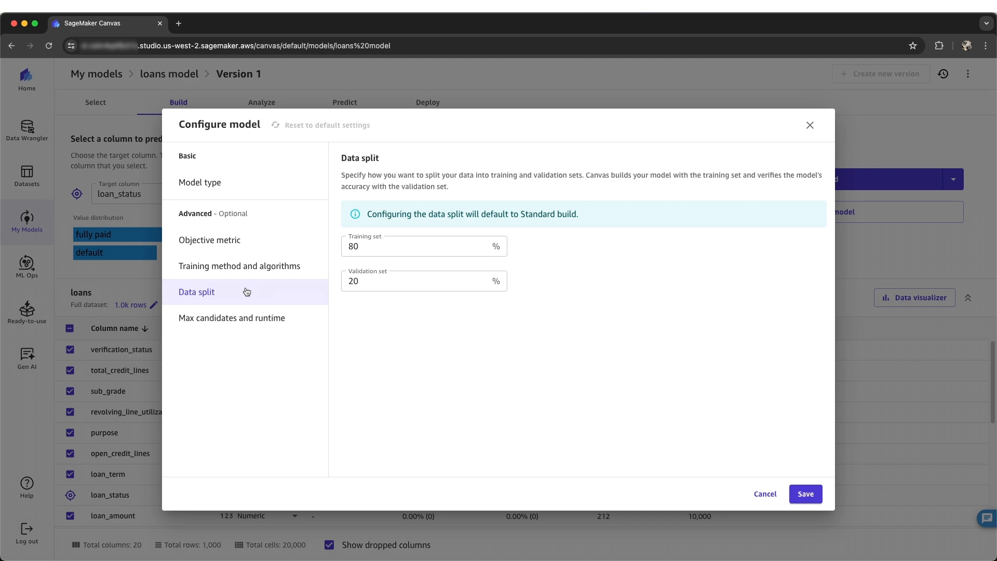
pyautogui.click(765, 494)
# - Choose Standard build for the loan_status model and start building it
pyautogui.click(957, 180)
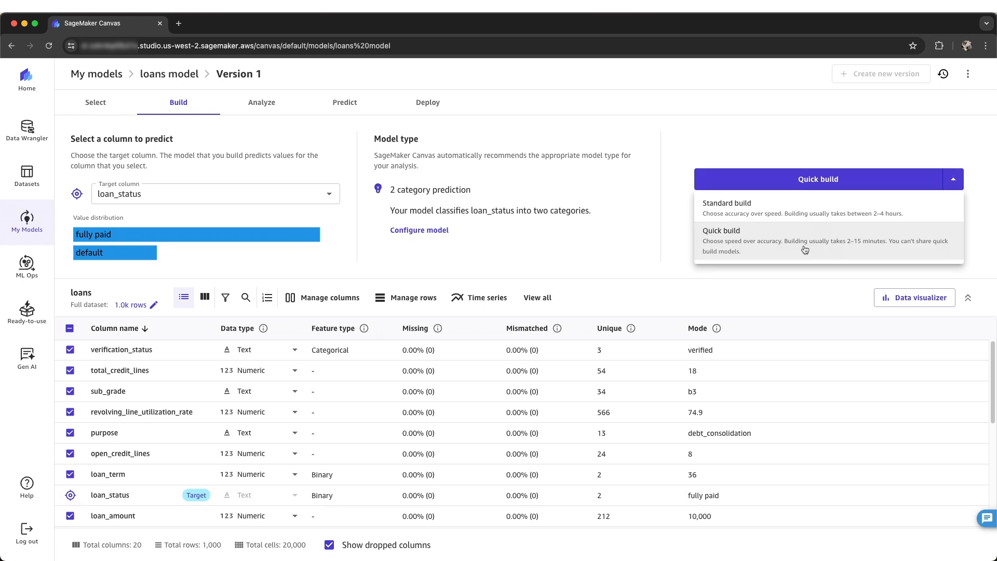
pyautogui.click(801, 209)
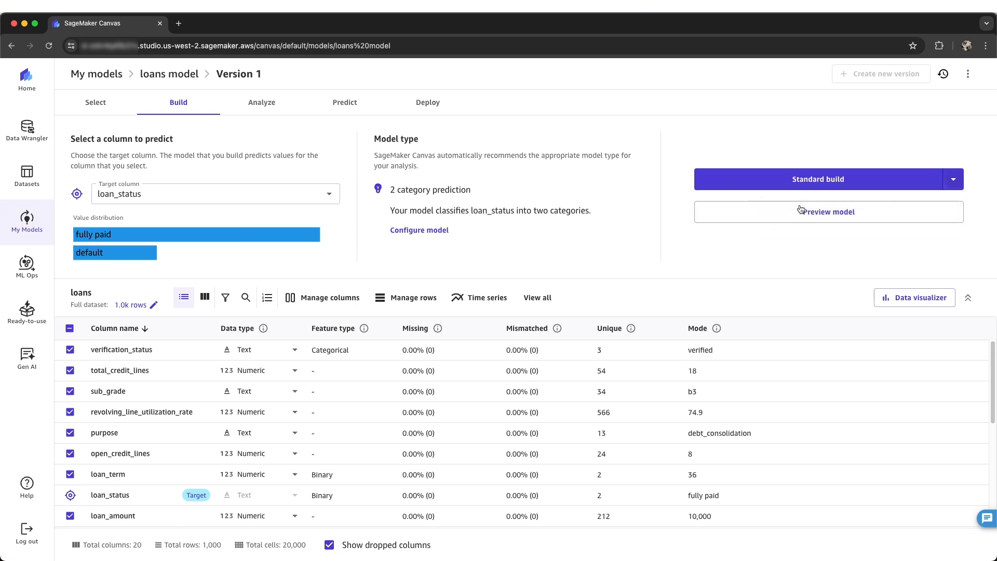
pyautogui.click(865, 180)
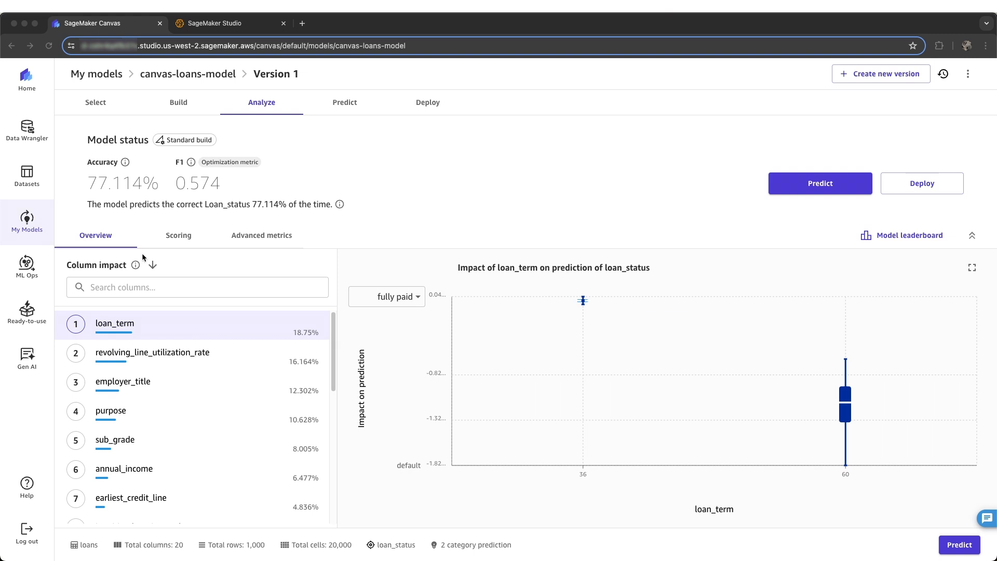
# - Review the scoring, advanced metrics and model leaderboard of canvas-loans-model, including the details and options of WeightedEnsemble-L2-FULL-t10
pyautogui.click(177, 237)
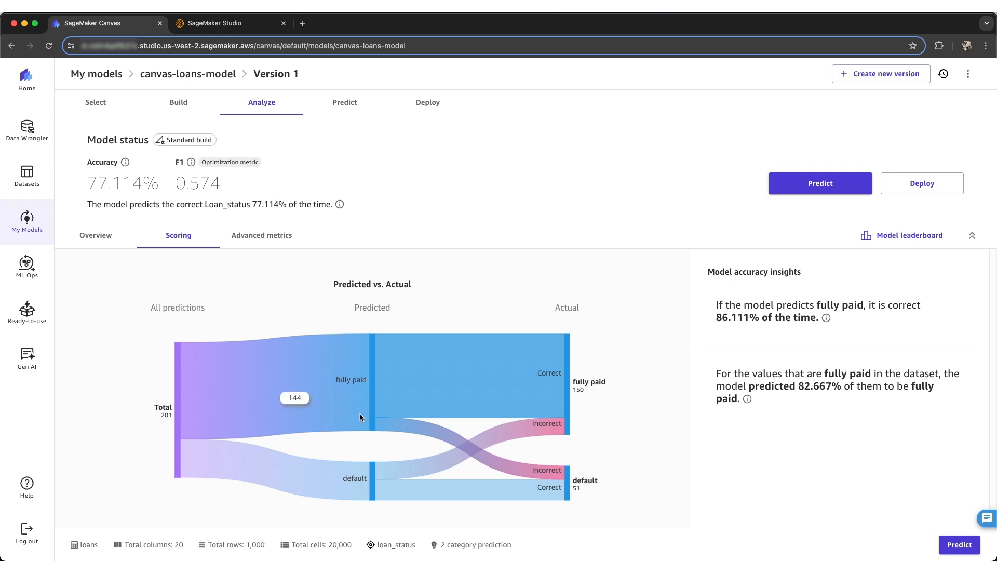
pyautogui.click(268, 240)
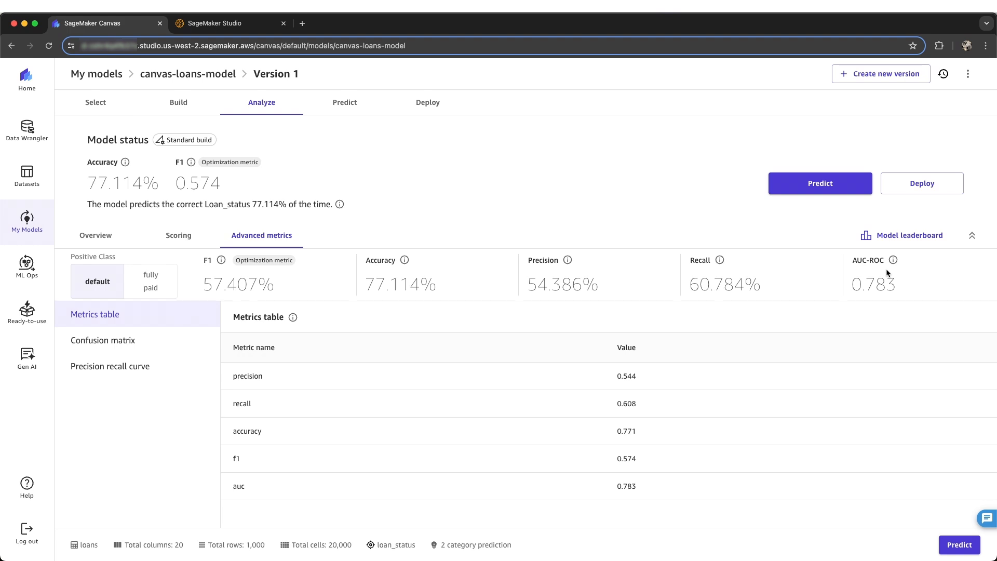
pyautogui.click(931, 239)
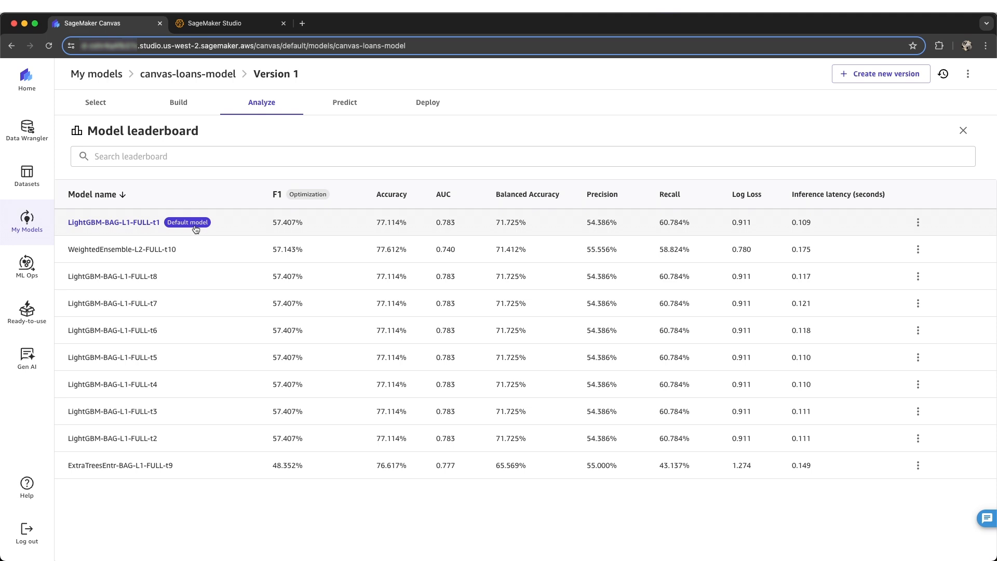
pyautogui.click(115, 251)
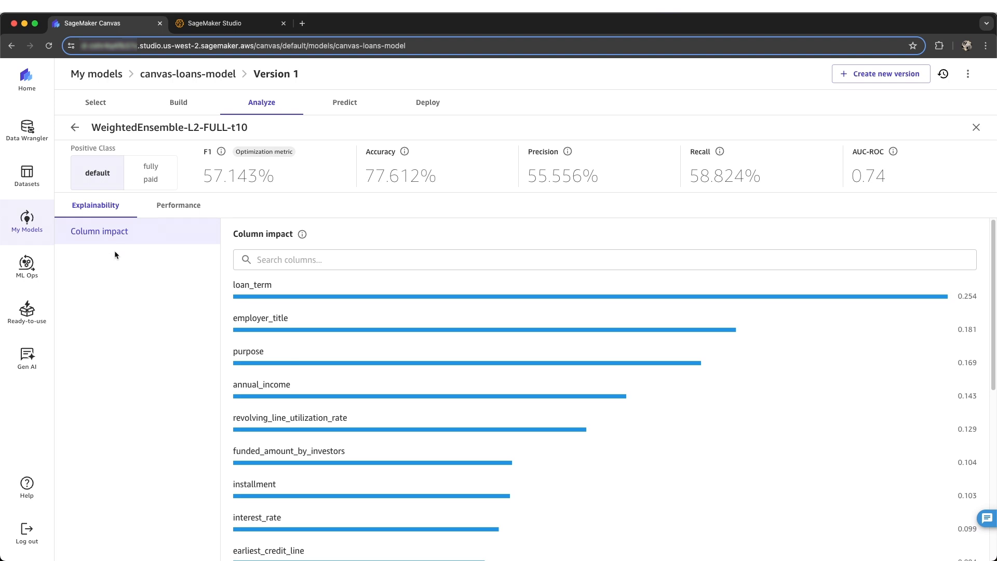
pyautogui.click(977, 127)
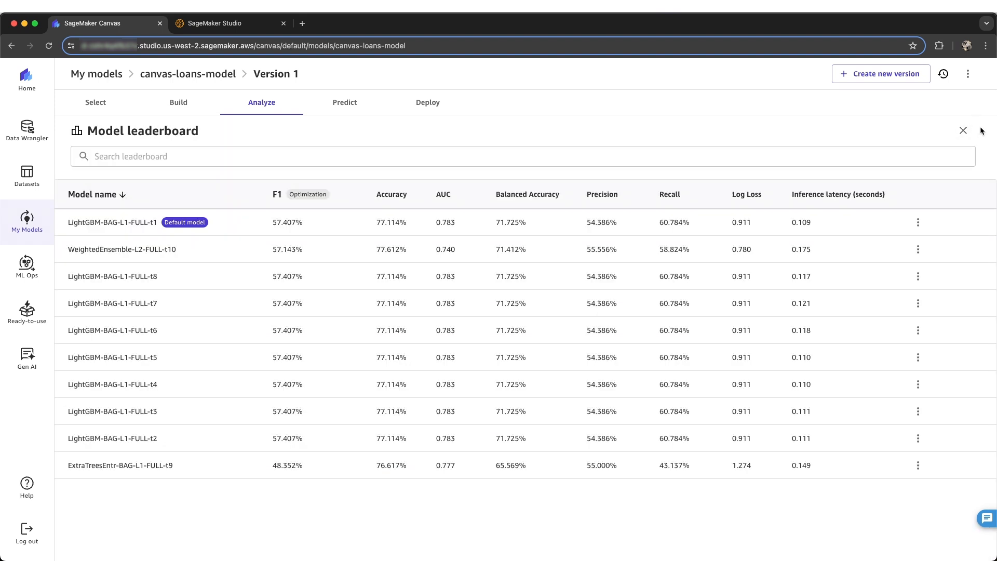
pyautogui.click(918, 249)
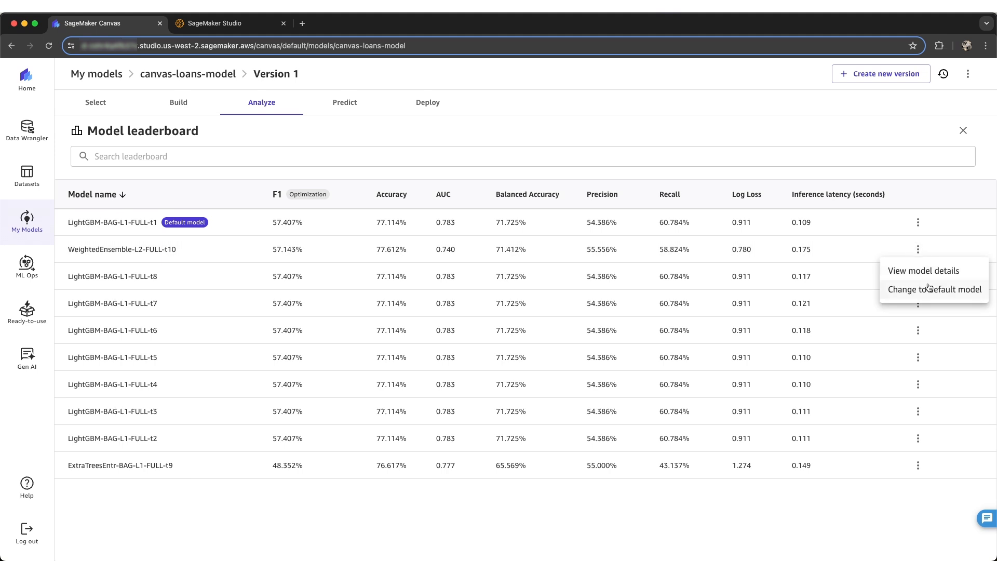
pyautogui.click(966, 133)
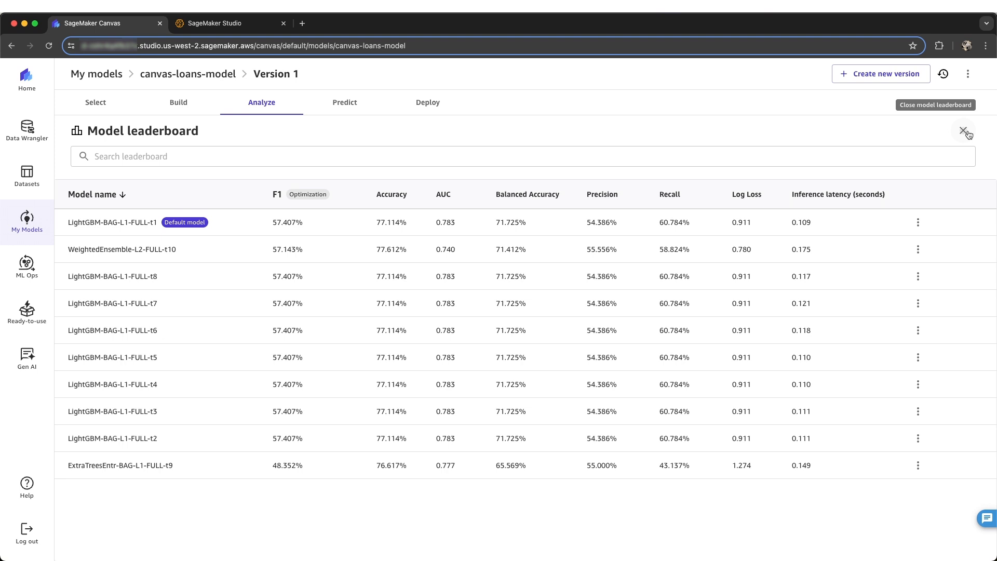
pyautogui.click(967, 132)
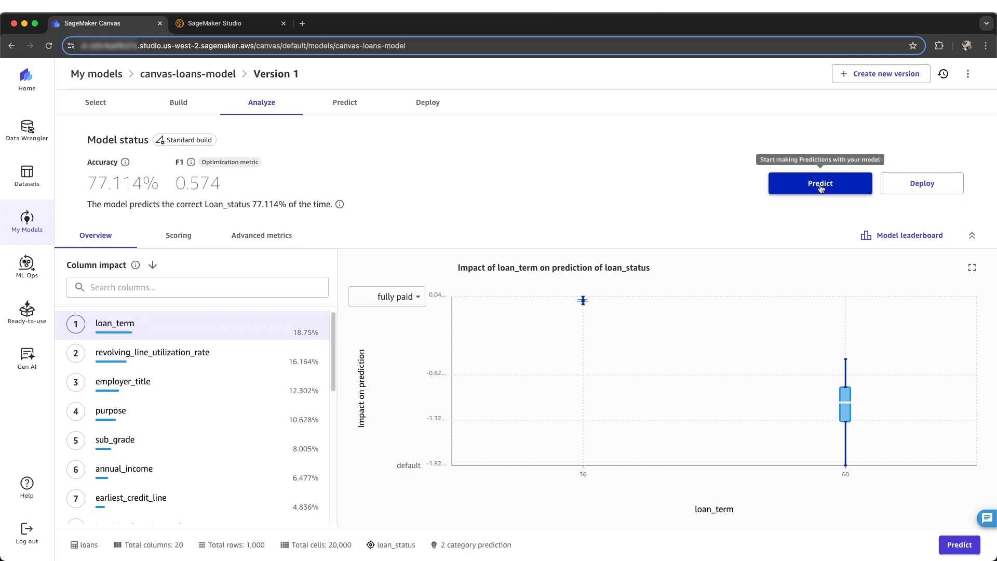
# - Examine the batch and single prediction options and the Create Deployment settings of canvas-loans-model without deploying it
pyautogui.click(340, 107)
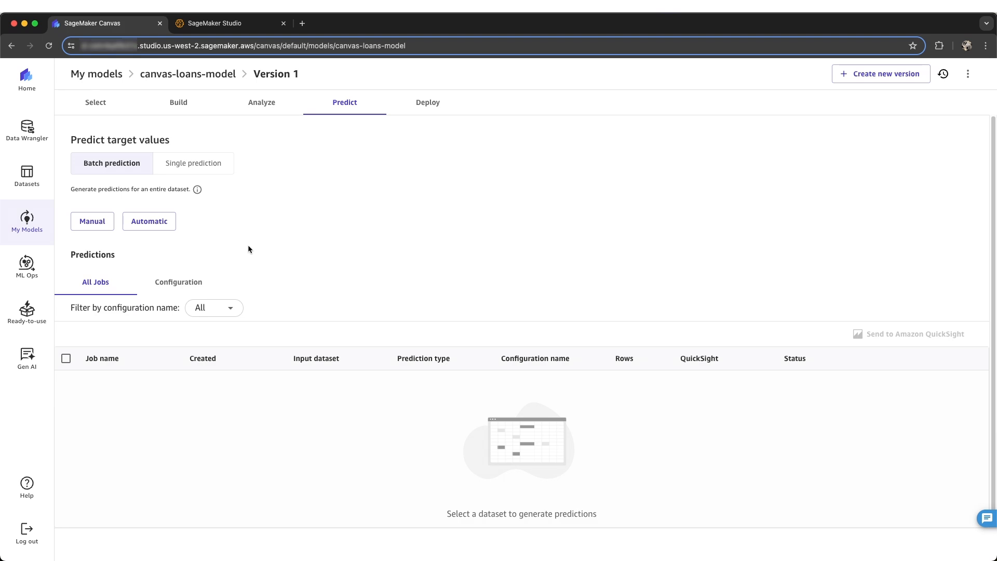
pyautogui.click(197, 173)
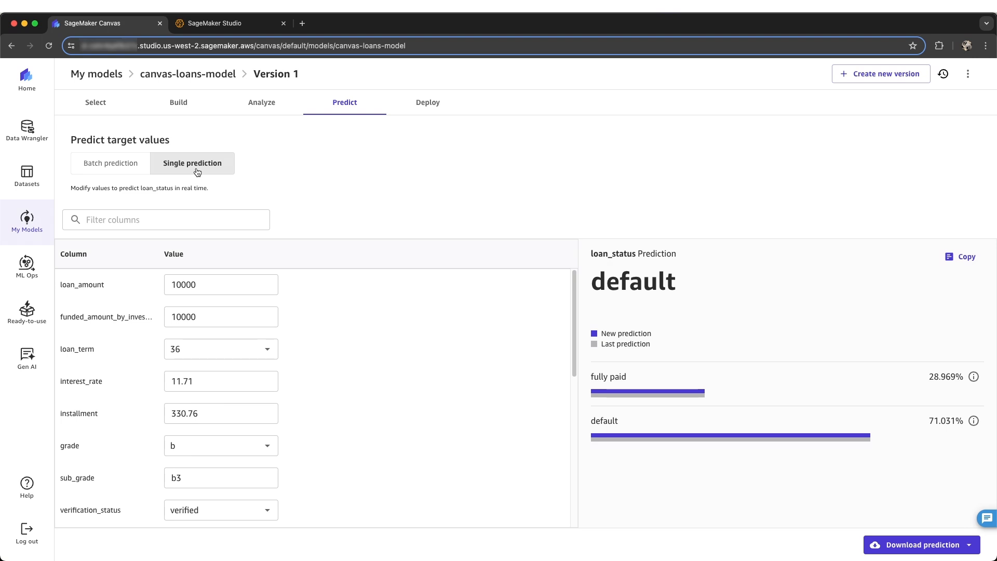
pyautogui.click(423, 106)
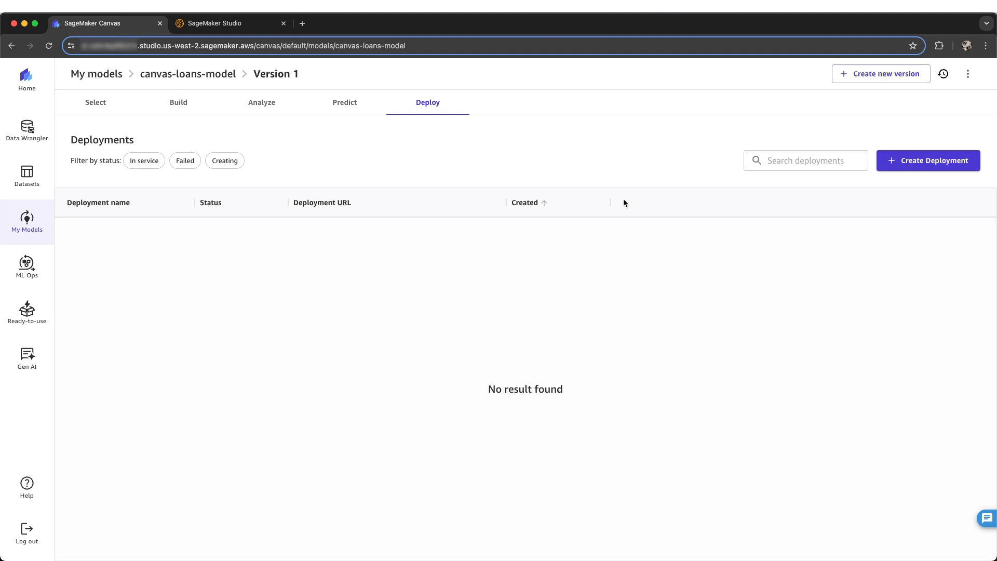
pyautogui.click(907, 163)
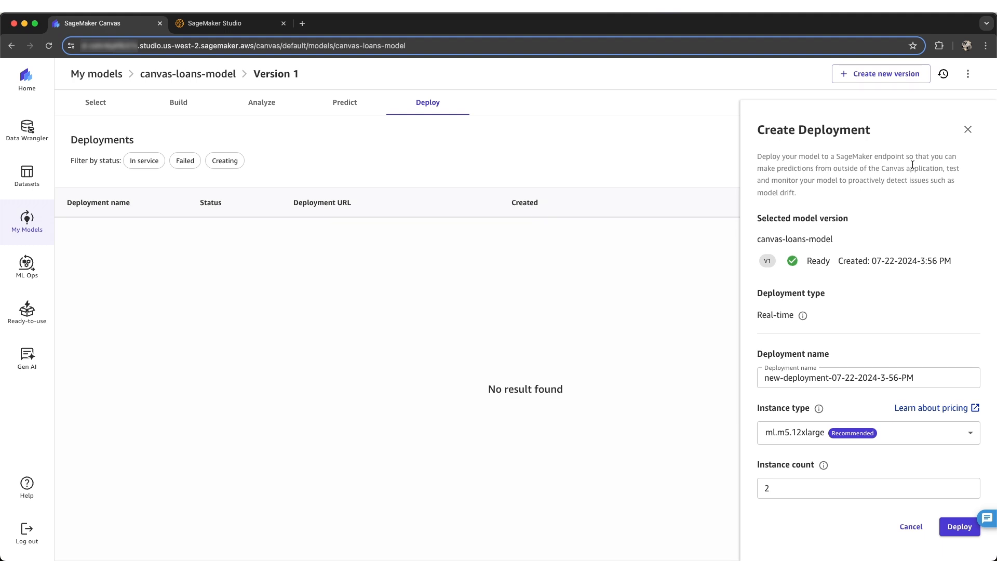
pyautogui.click(969, 130)
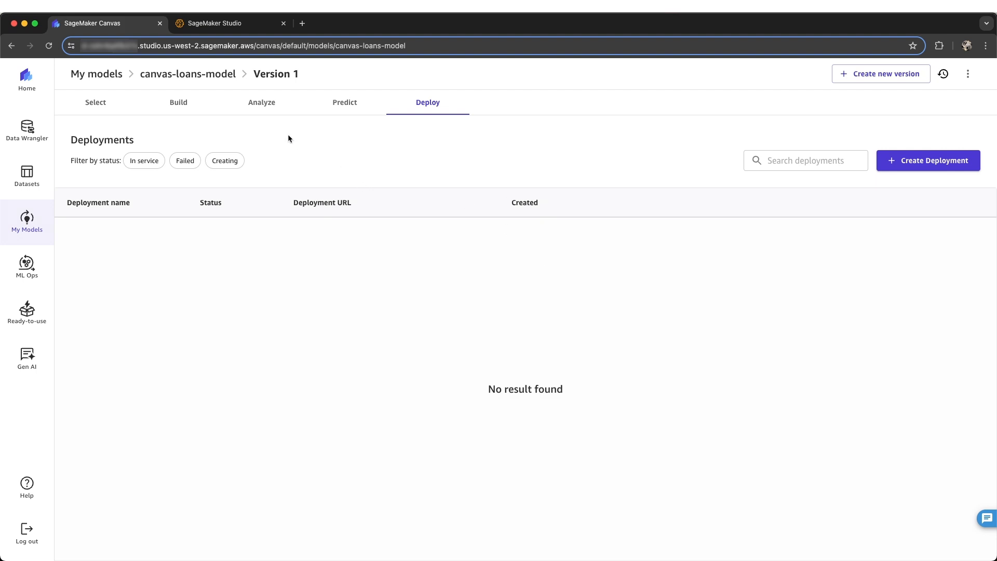
# - Add version V1 to the Model Registry with the model group name canvas-loans-model, and check its registry details
pyautogui.click(218, 81)
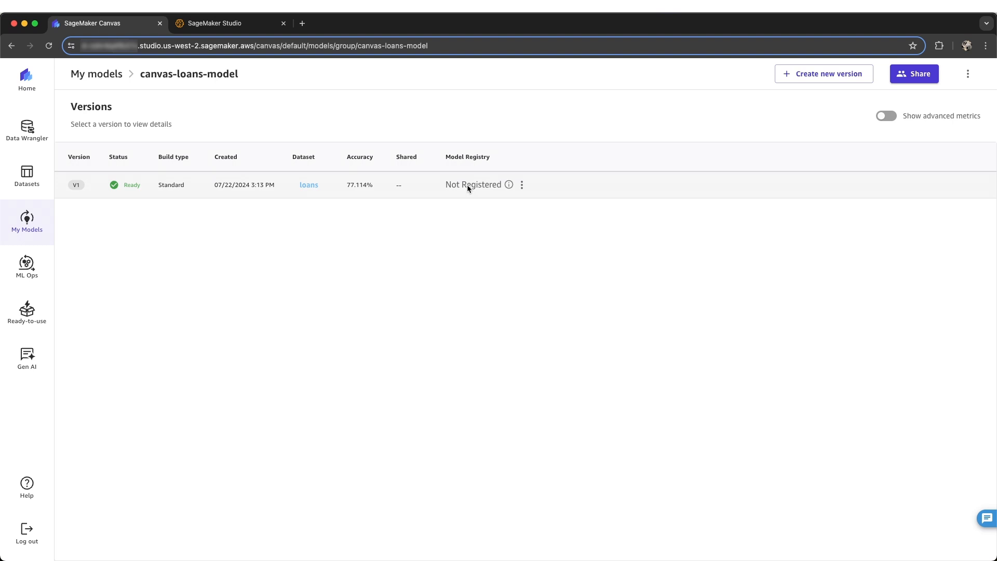
pyautogui.click(522, 185)
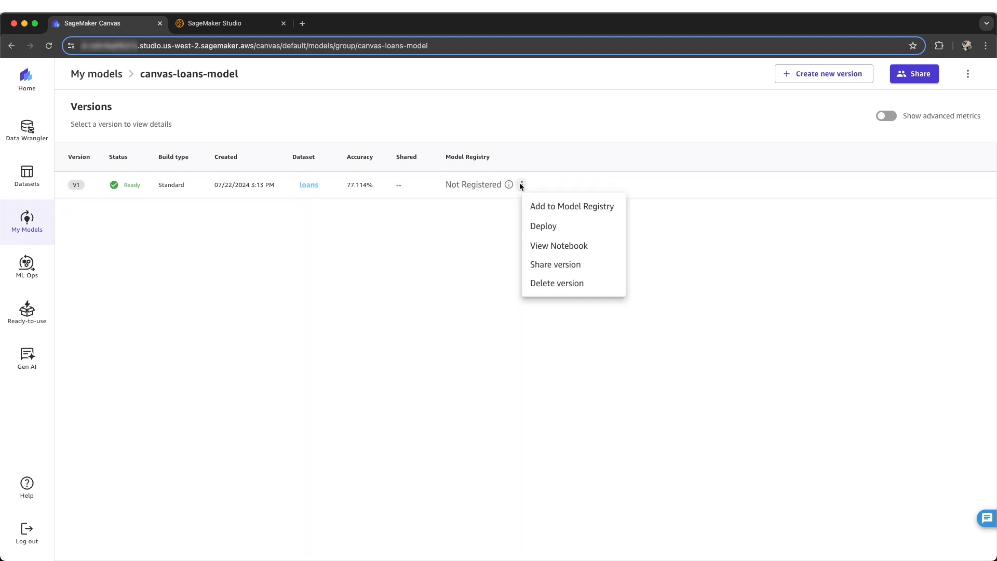
pyautogui.click(573, 207)
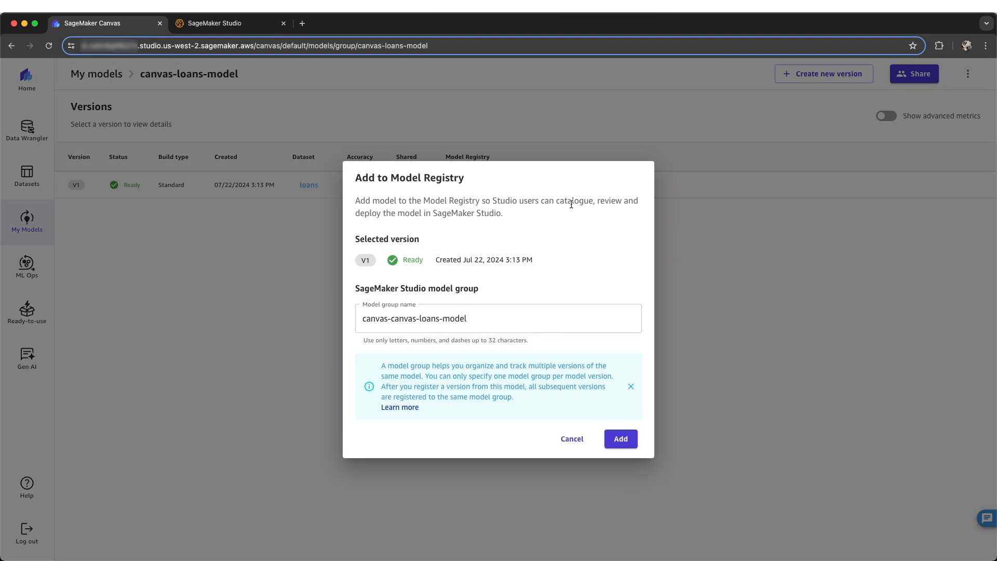
pyautogui.click(497, 313)
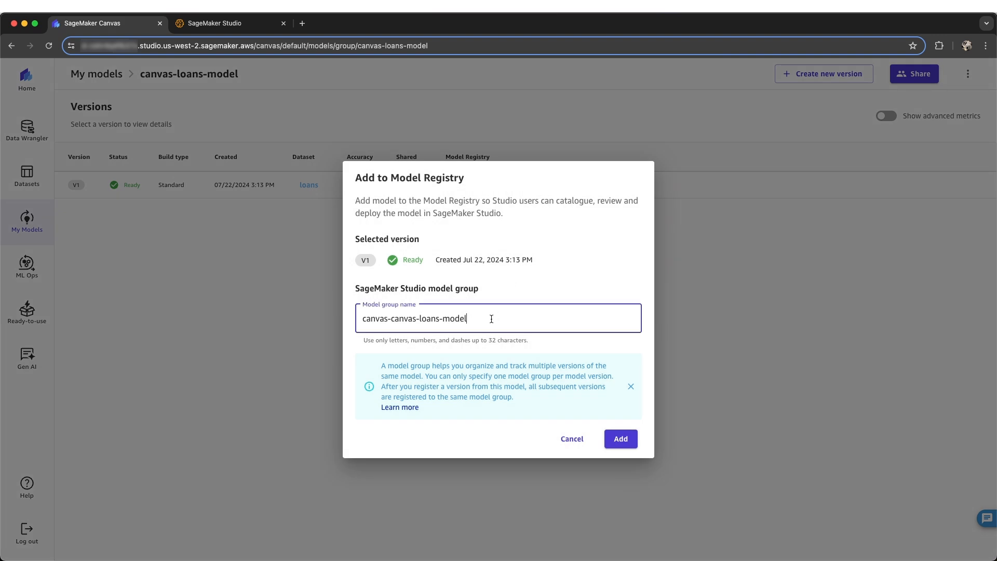
pyautogui.doubleClick(377, 317)
pyautogui.press('BackSpace')
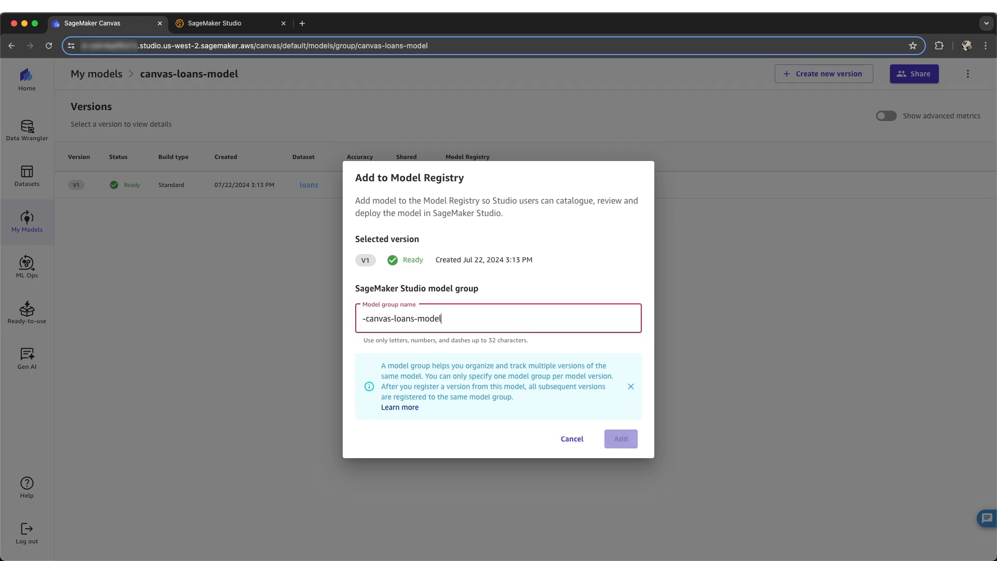
pyautogui.press('Delete')
pyautogui.click(621, 439)
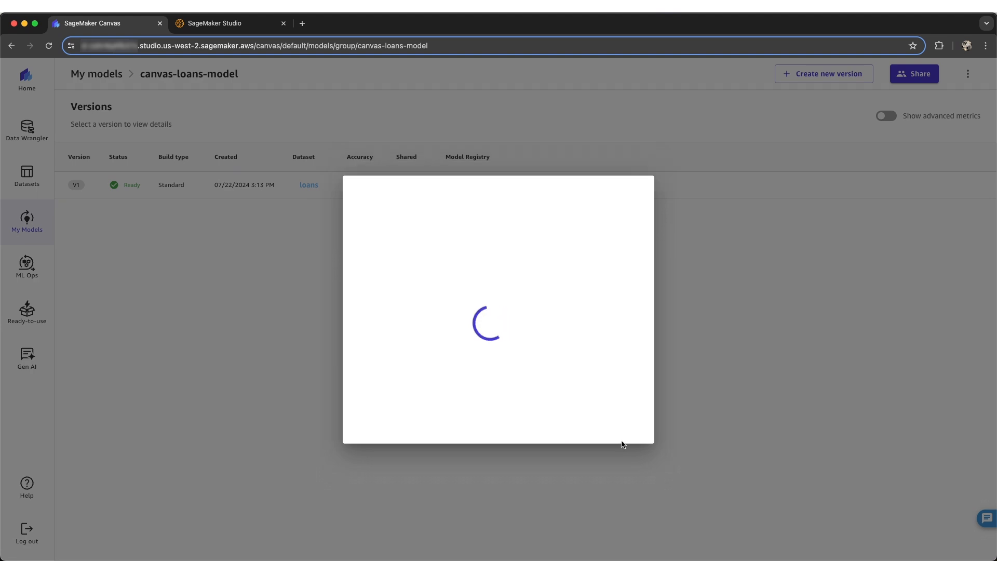
pyautogui.click(493, 186)
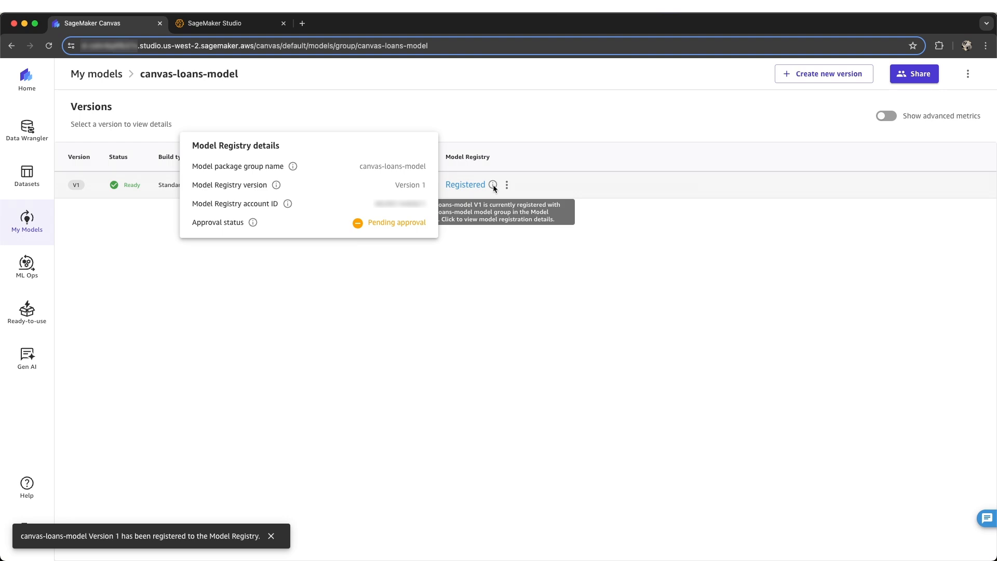
pyautogui.click(496, 265)
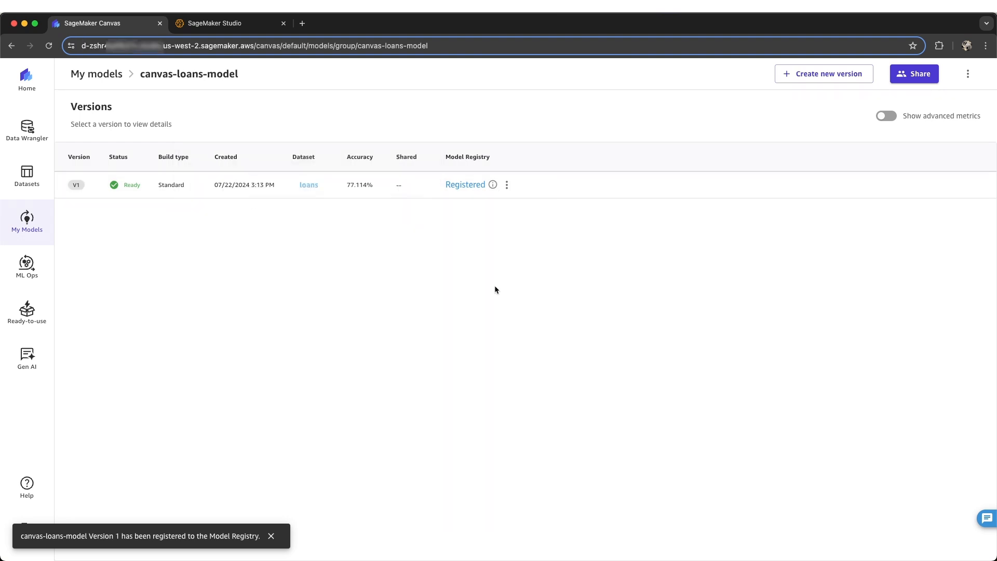
# - Switch to SageMaker Studio, open Version 1 of the registered canvas-loans-model group, and examine its evaluation charts and metrics
pyautogui.click(233, 26)
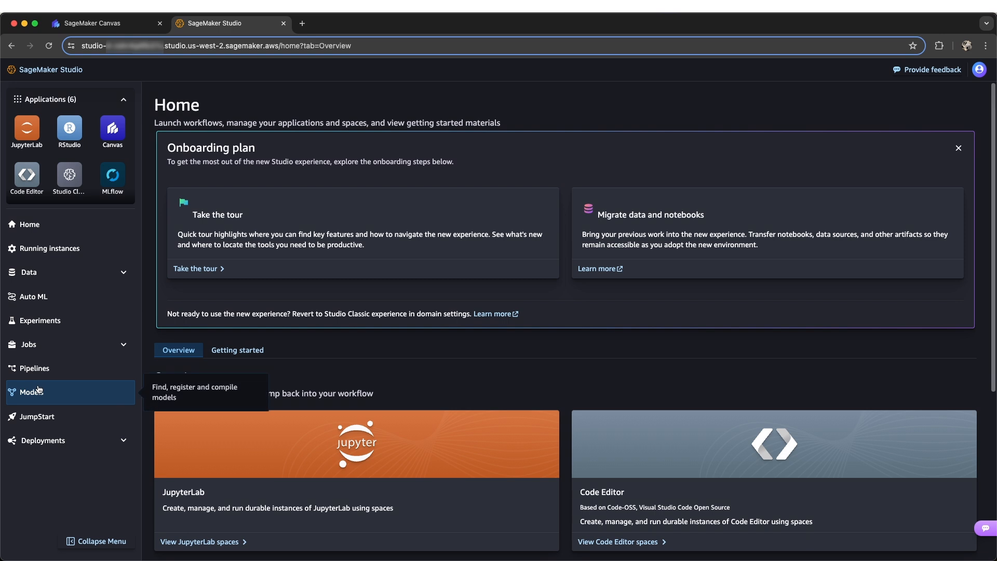
pyautogui.click(39, 390)
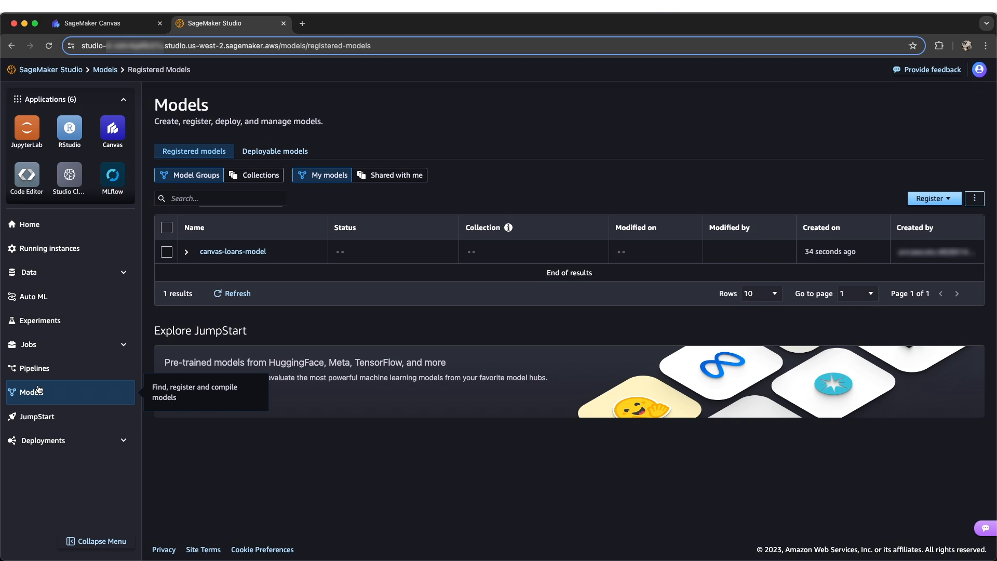
pyautogui.click(186, 252)
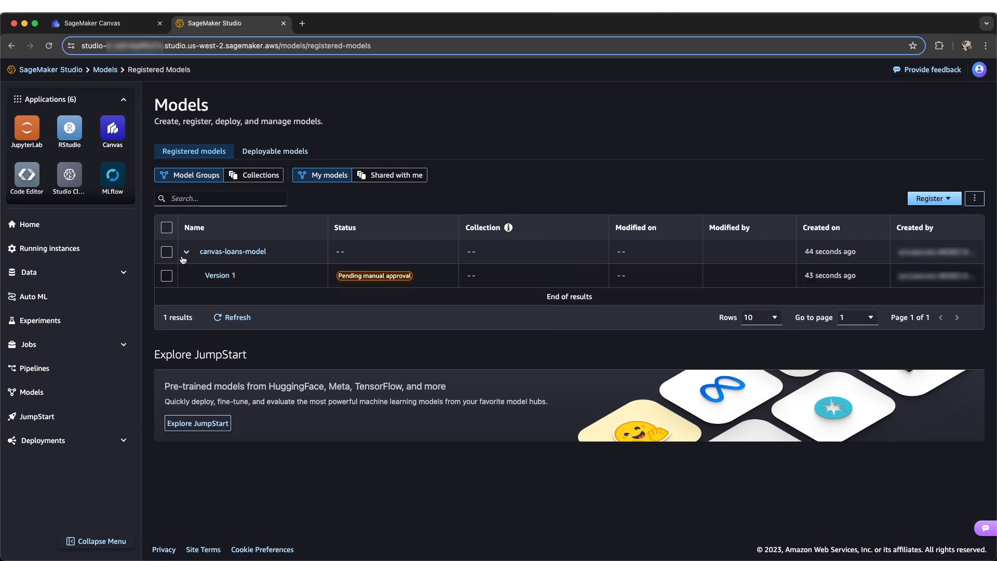
pyautogui.click(213, 276)
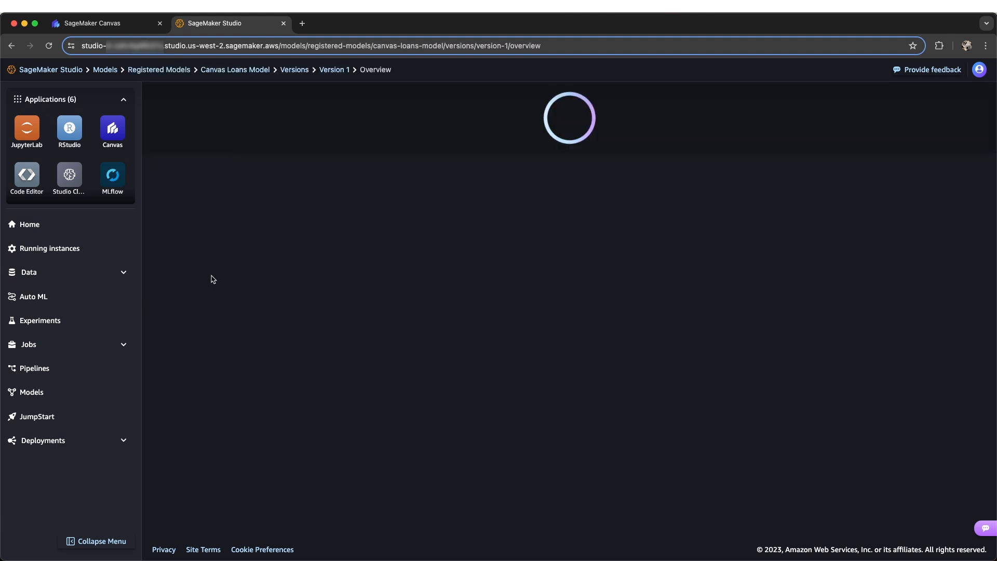
pyautogui.click(431, 186)
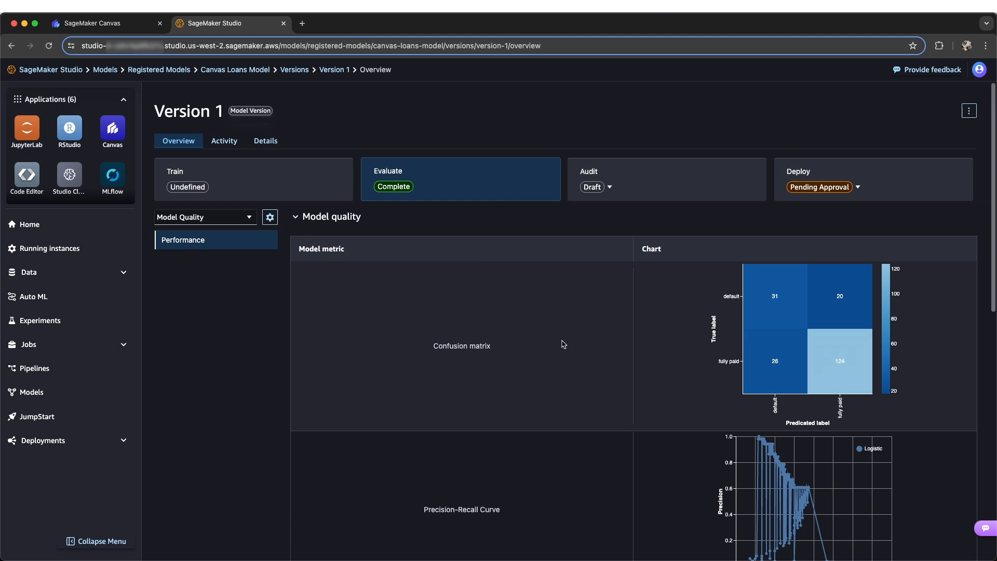
pyautogui.scroll(-5, 564, 344)
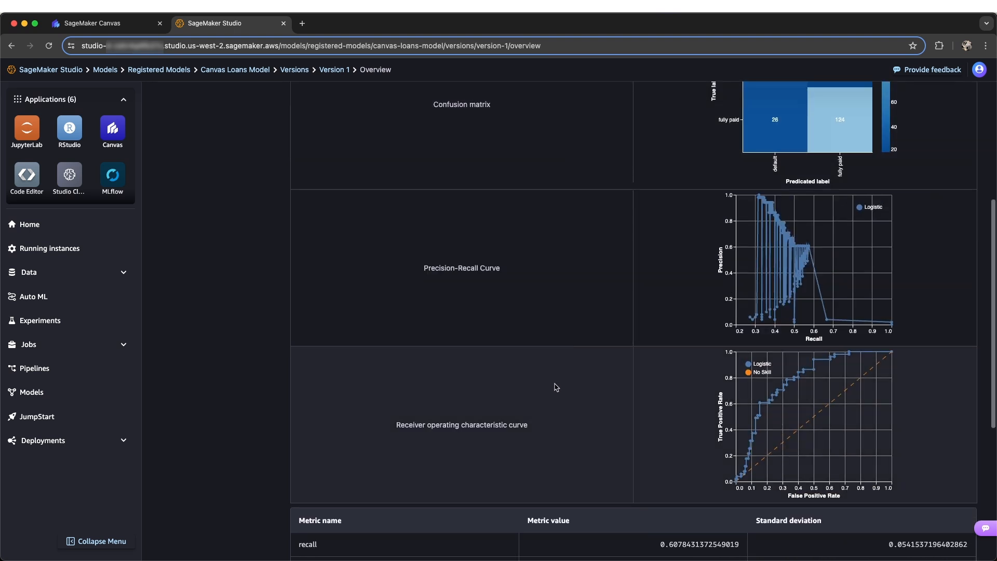
pyautogui.scroll(5, 561, 387)
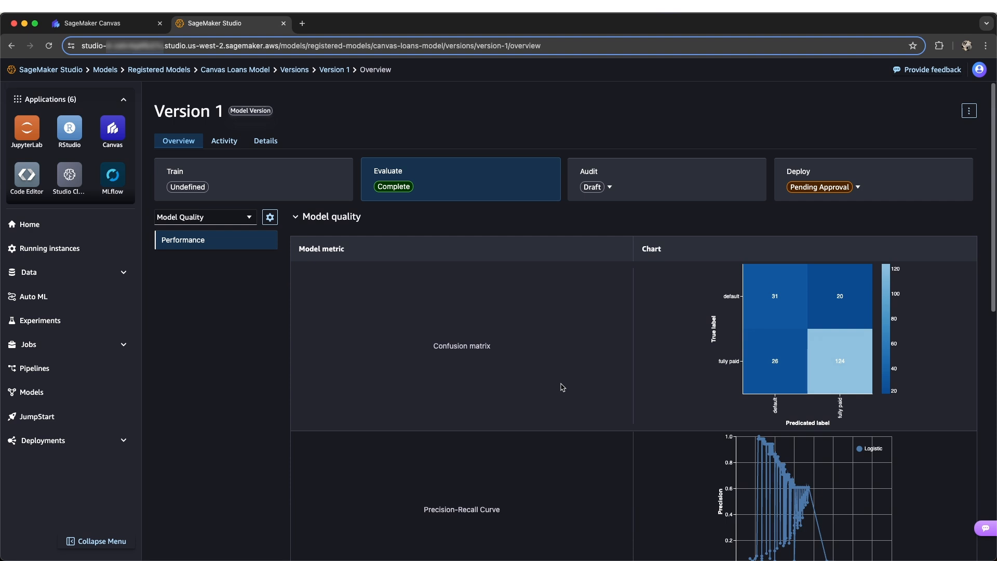
# - Change the deployment approval status of Version 1 to Approved and save it without a comment
pyautogui.click(858, 189)
pyautogui.click(866, 188)
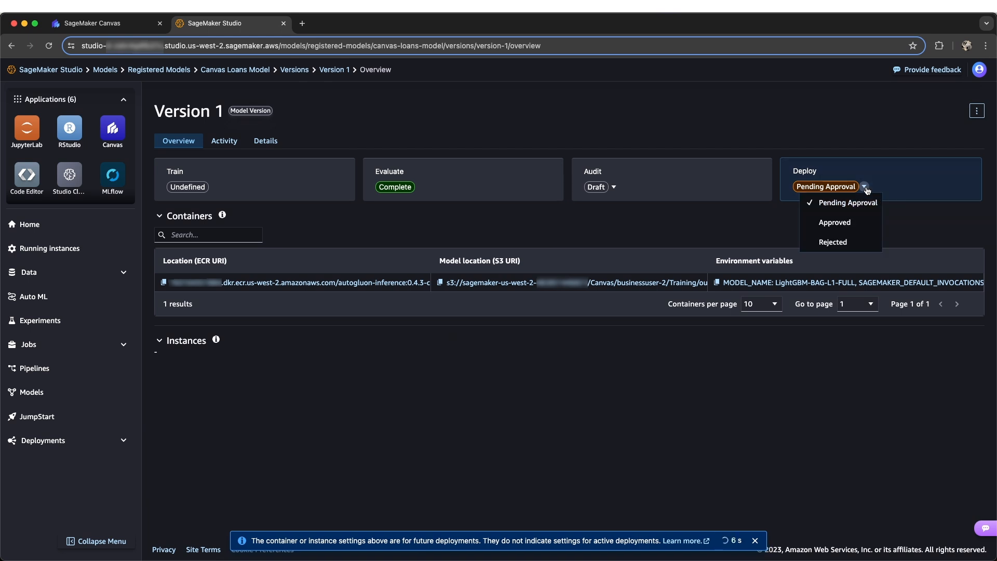
pyautogui.click(863, 222)
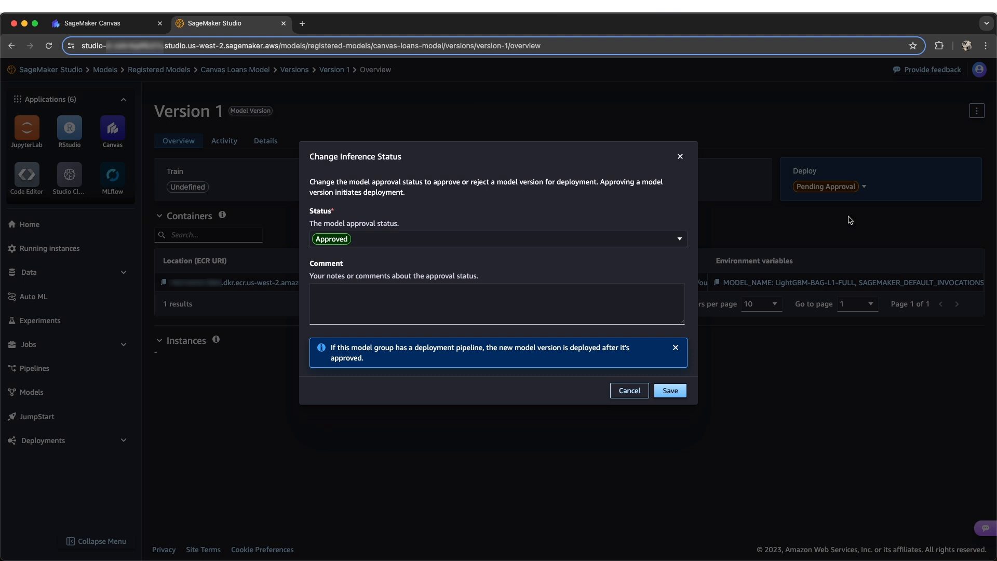
pyautogui.click(668, 394)
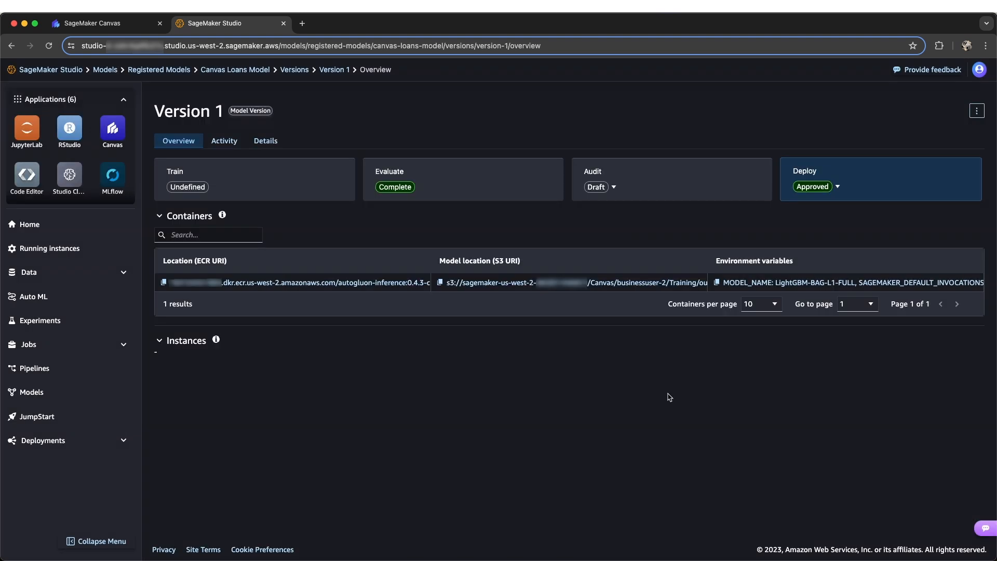